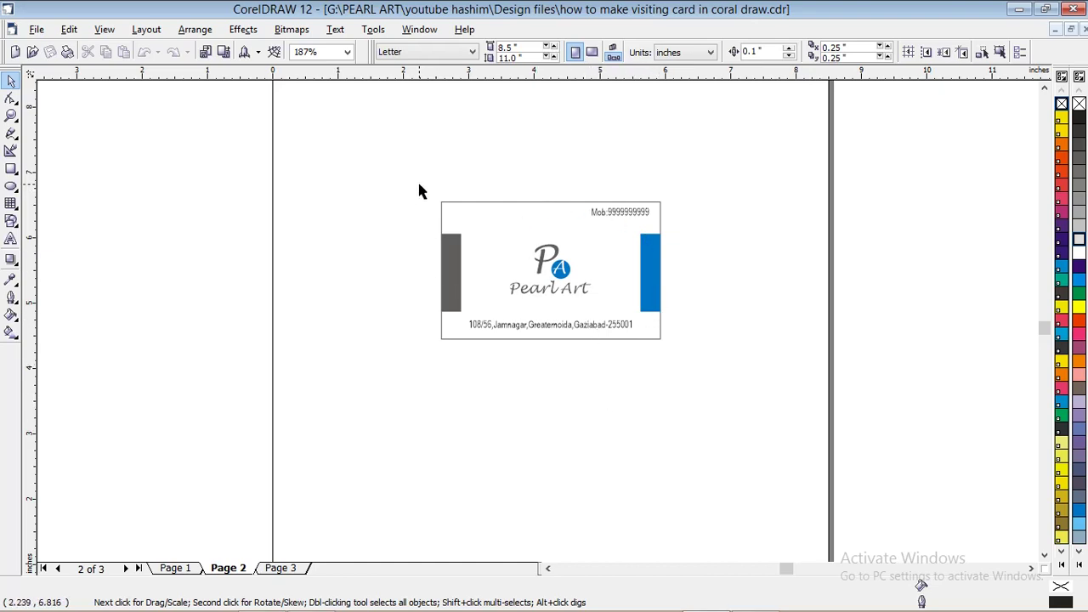
Copy the whole visiting card from page 2 and paste it onto a new page 4
left_click_drag(417, 170, 736, 412)
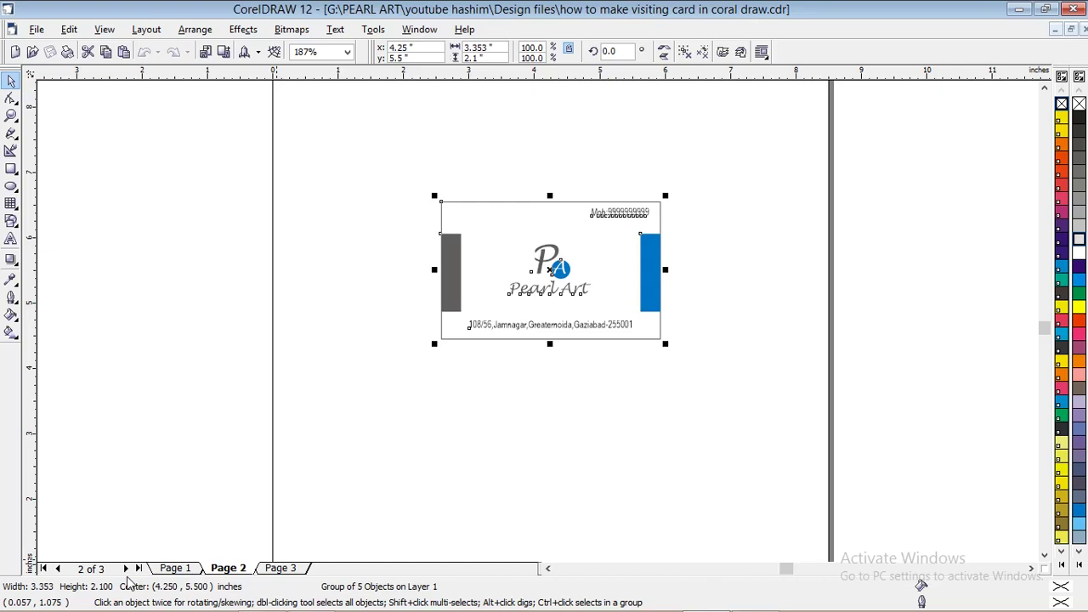
left_click(287, 572)
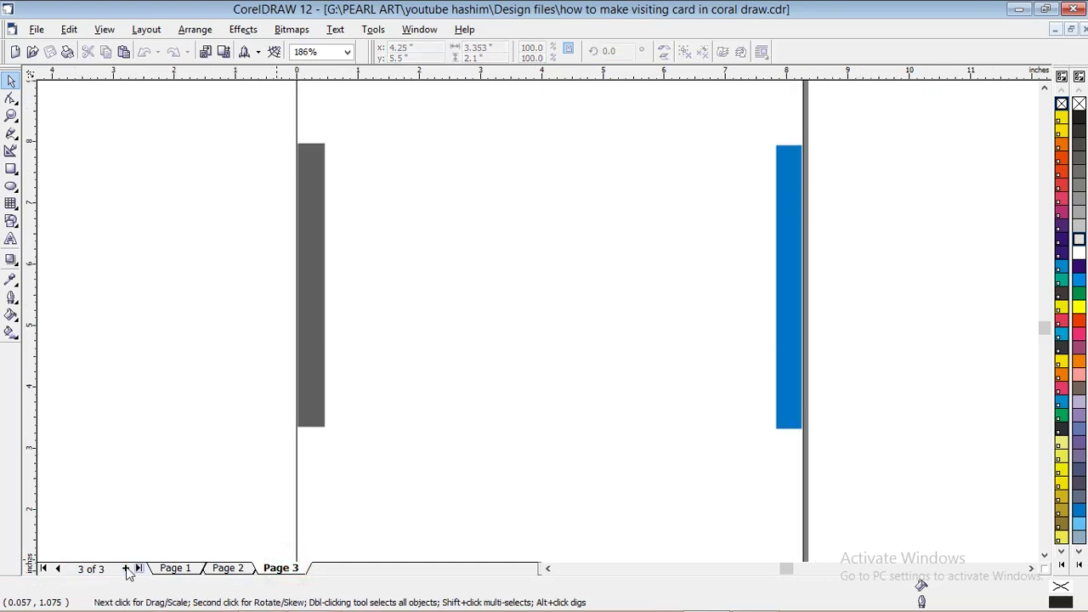
left_click(126, 568)
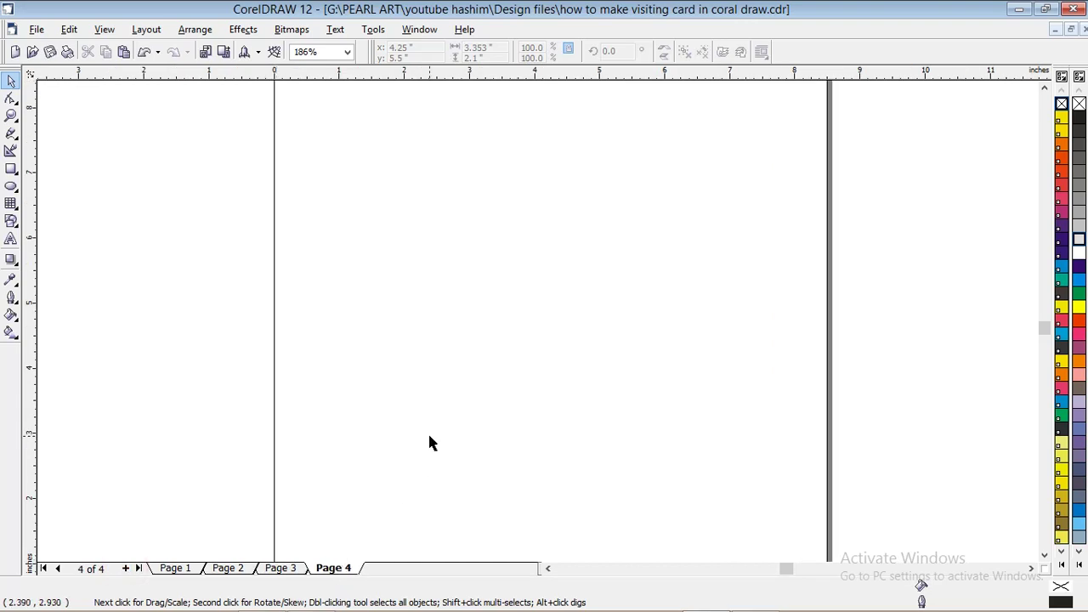
key("ctrl+v")
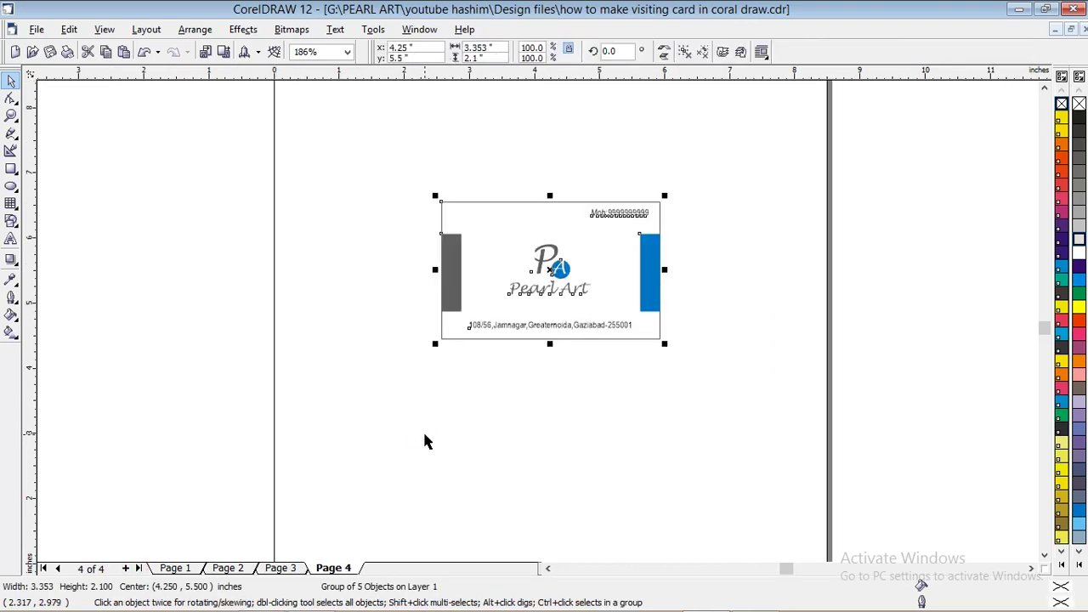
left_click(490, 416)
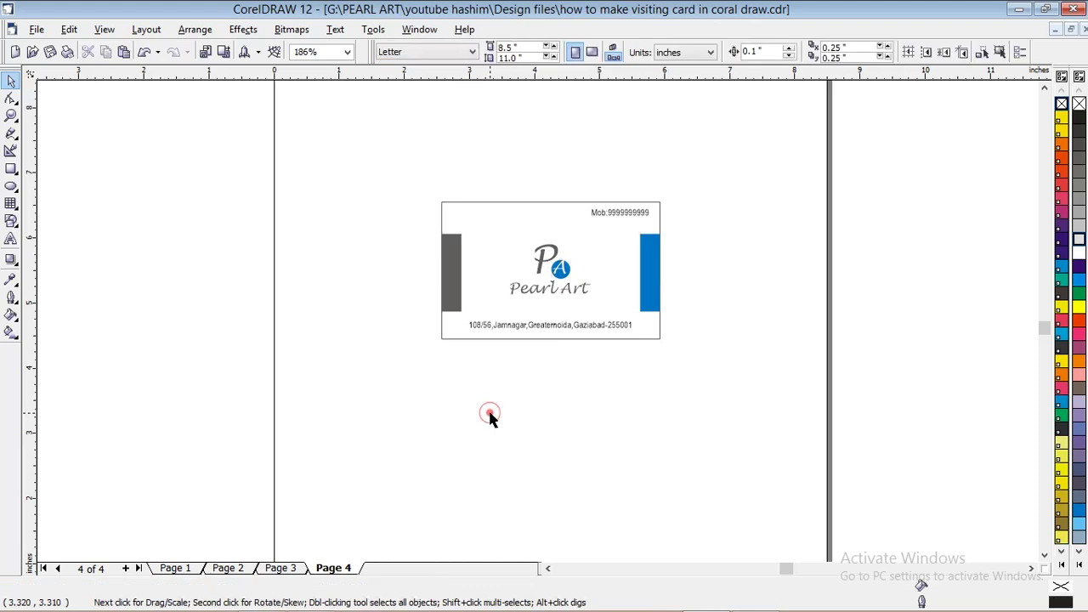
Draw a registration cross left of the card from a vertical line about 0.4 inch long and a horizontal line about 0.6 inch long
left_click(12, 136)
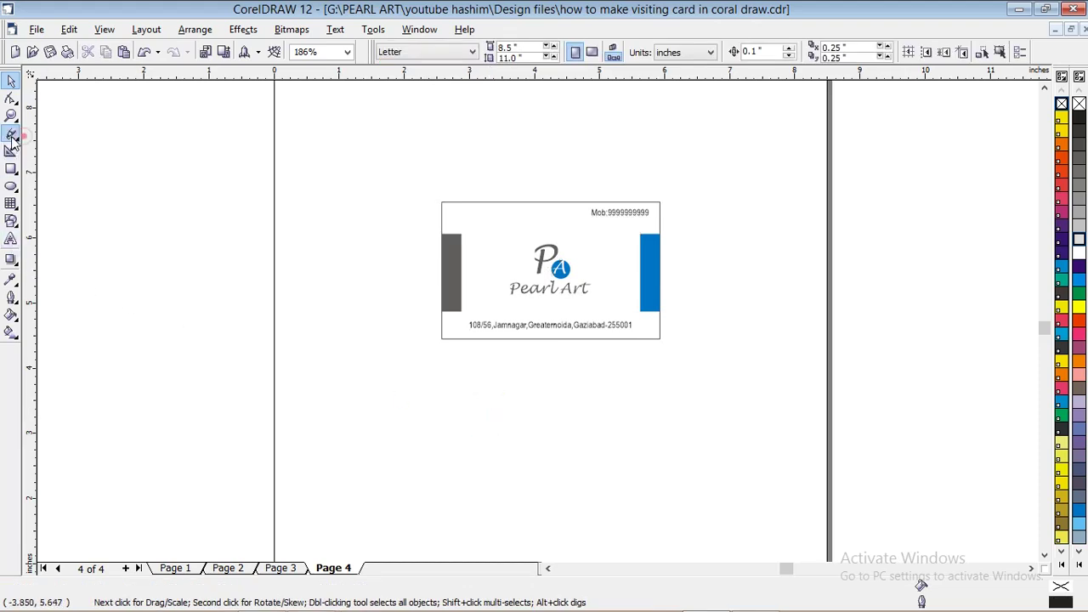
left_click(400, 265)
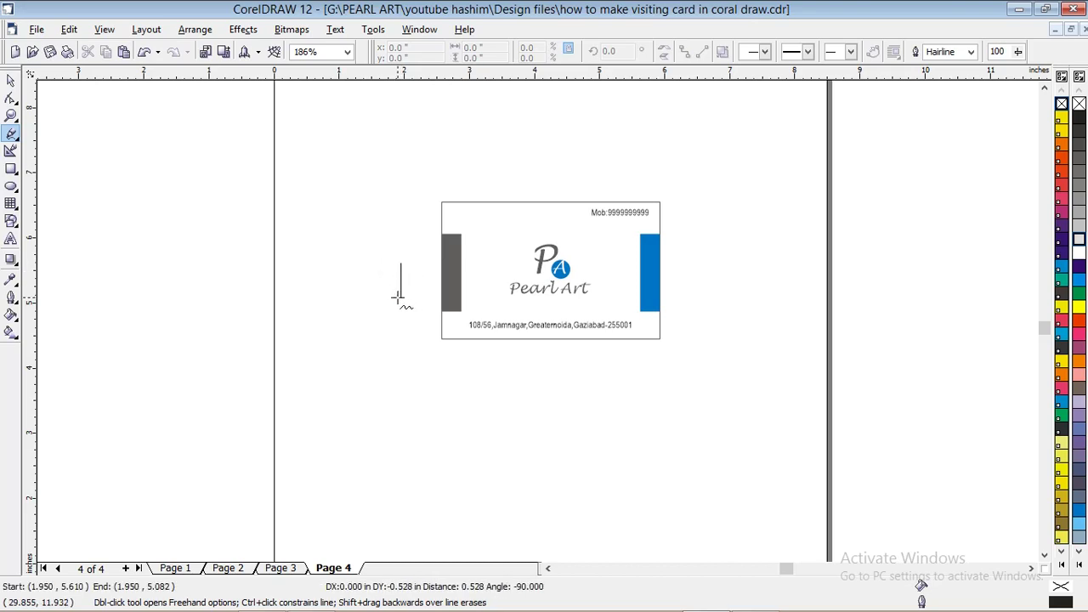
left_click(397, 290)
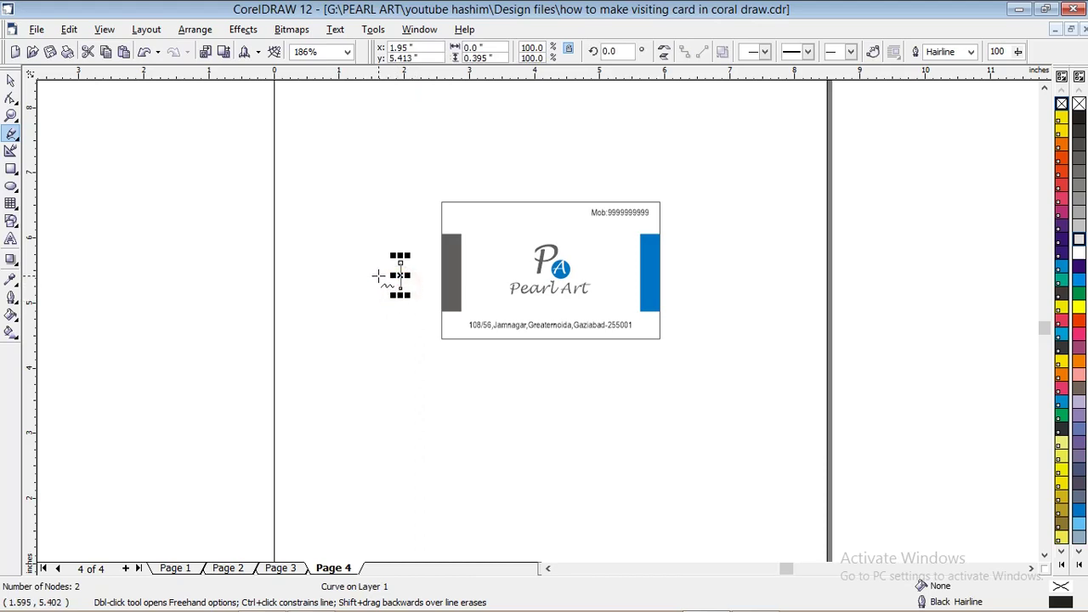
left_click(379, 276)
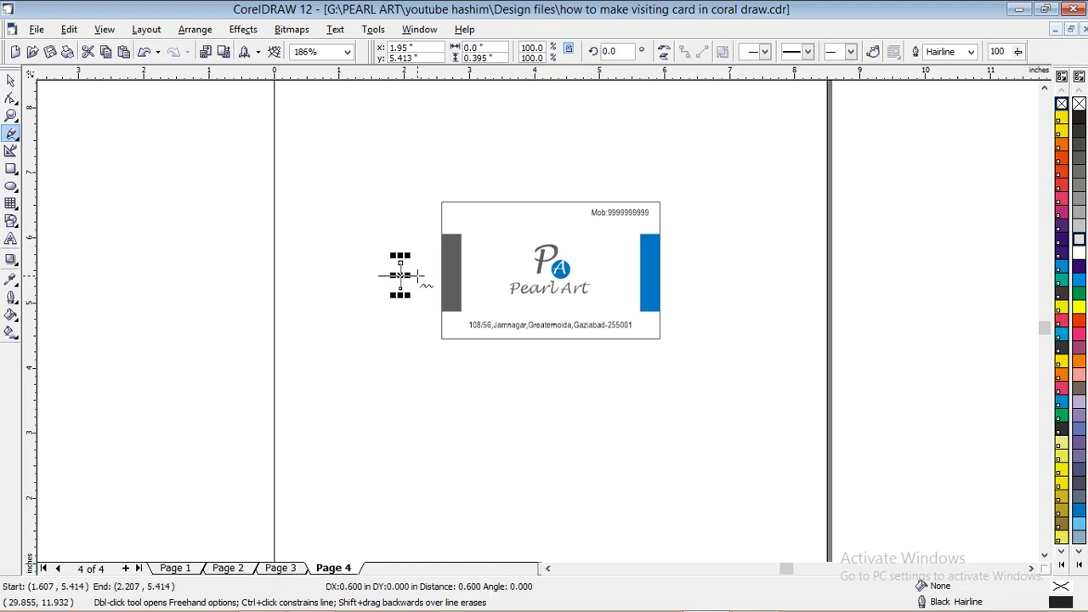
left_click(416, 276)
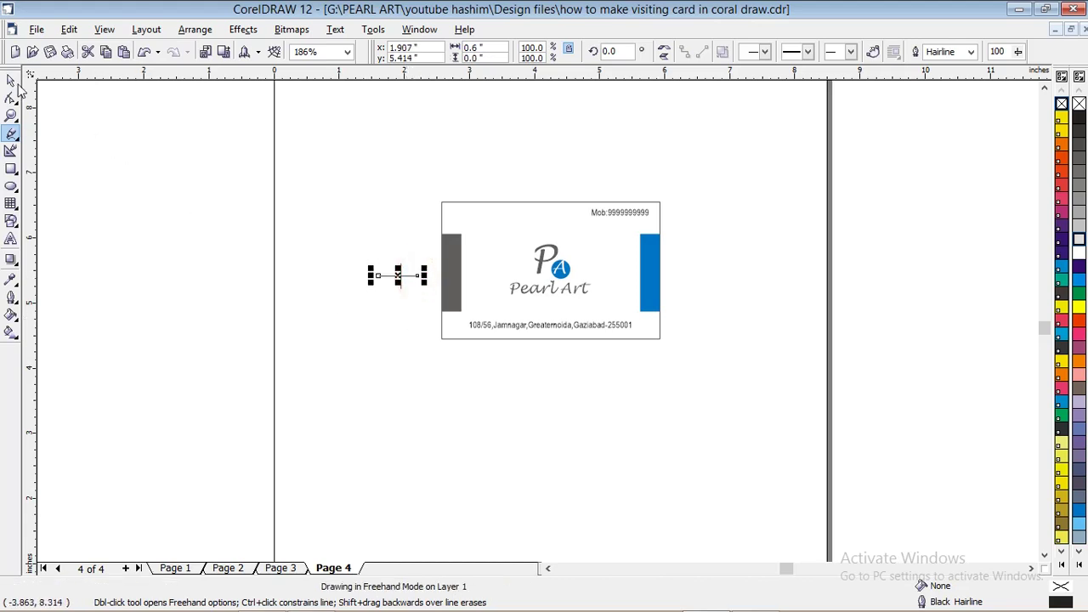
left_click(10, 81)
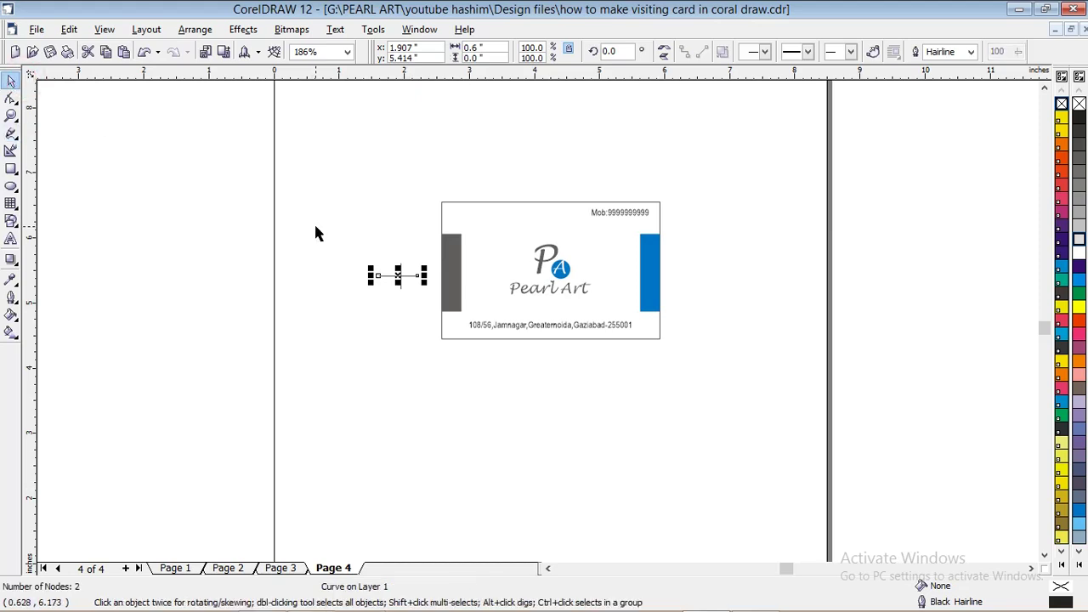
left_click(333, 244)
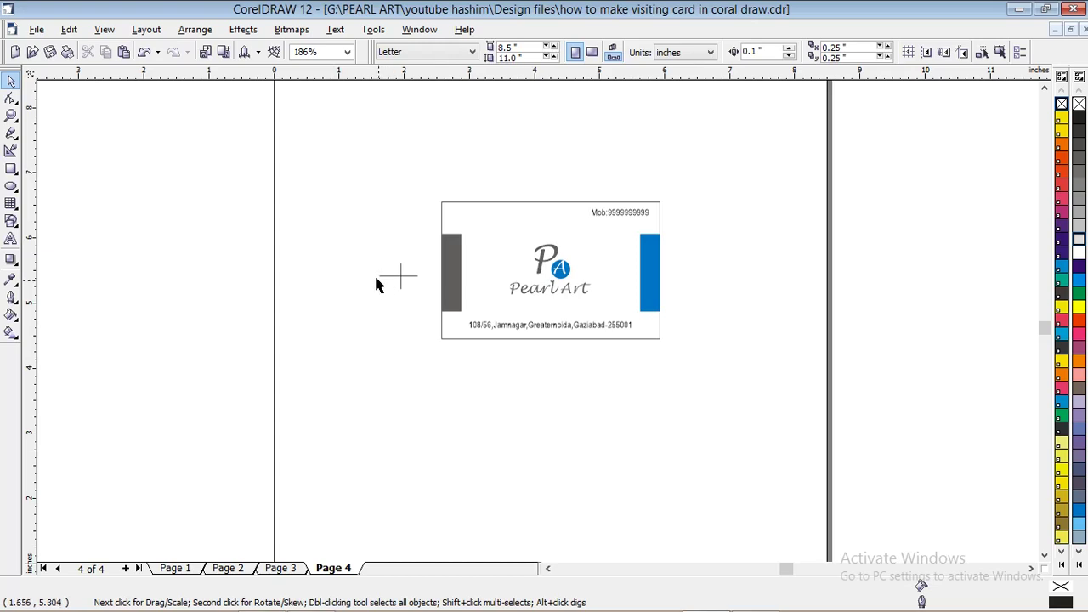
Apply a preset outline thickness to both lines of the registration cross
left_click_drag(360, 250, 427, 304)
left_click(11, 297)
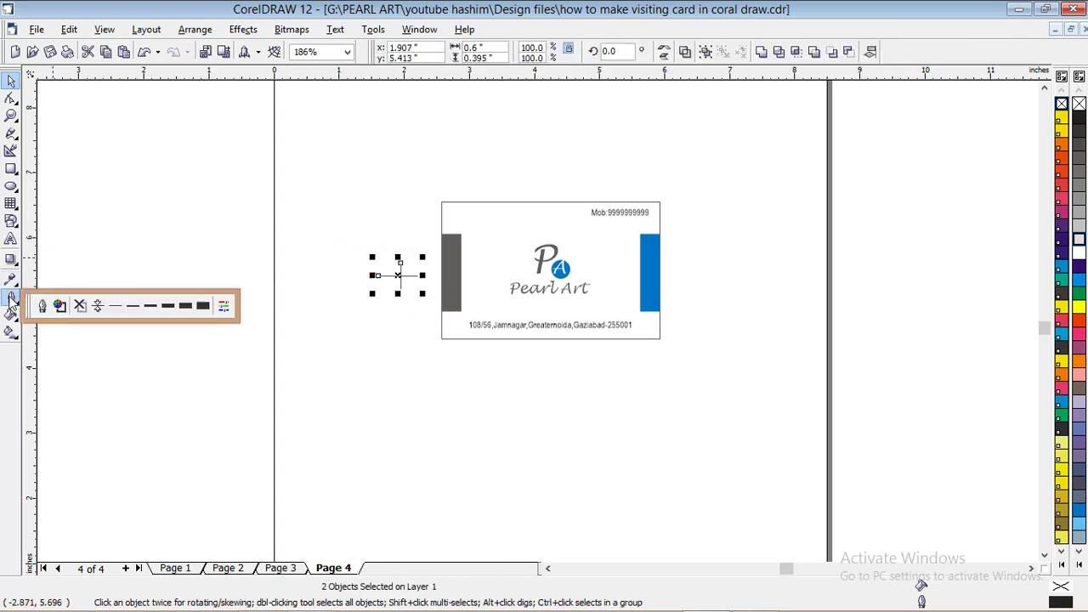
left_click(133, 308)
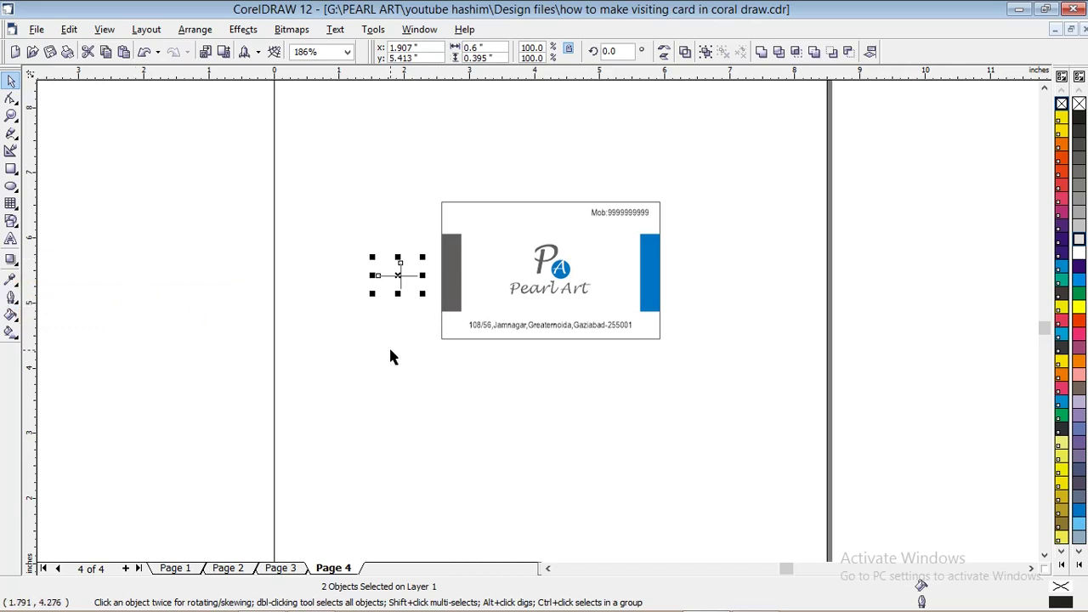
left_click(449, 347)
Duplicate the registration cross level with the original to the right of the card, centred at about x 6.57 inches
left_click_drag(358, 255, 428, 298)
left_click_drag(405, 276, 710, 302)
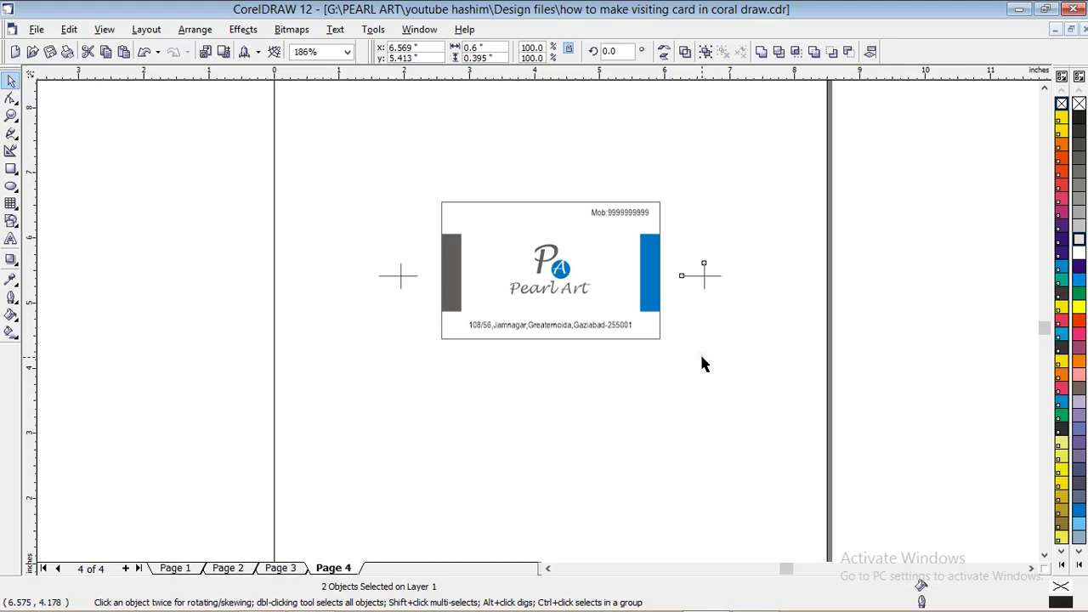
left_click(701, 358)
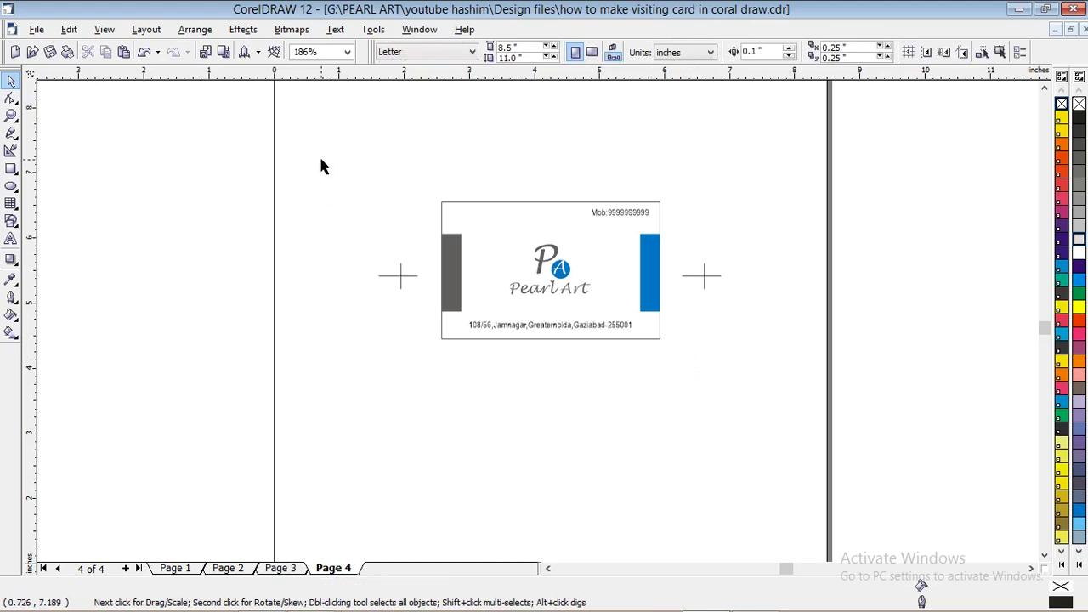
Copy the card with both registration crosses and paste it onto a new page 5
left_click_drag(323, 155, 756, 414)
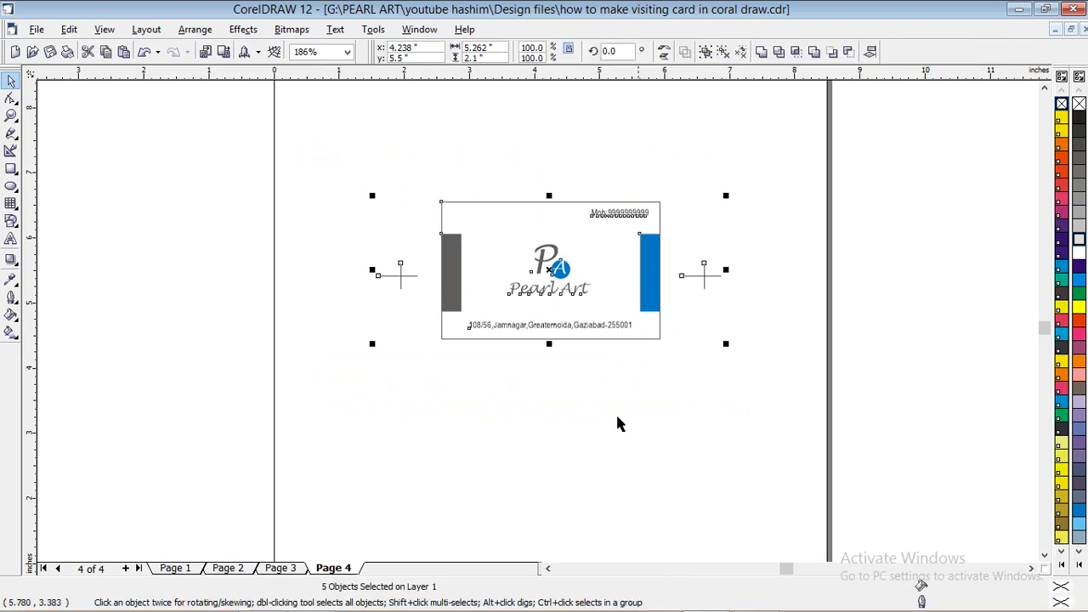
left_click(126, 568)
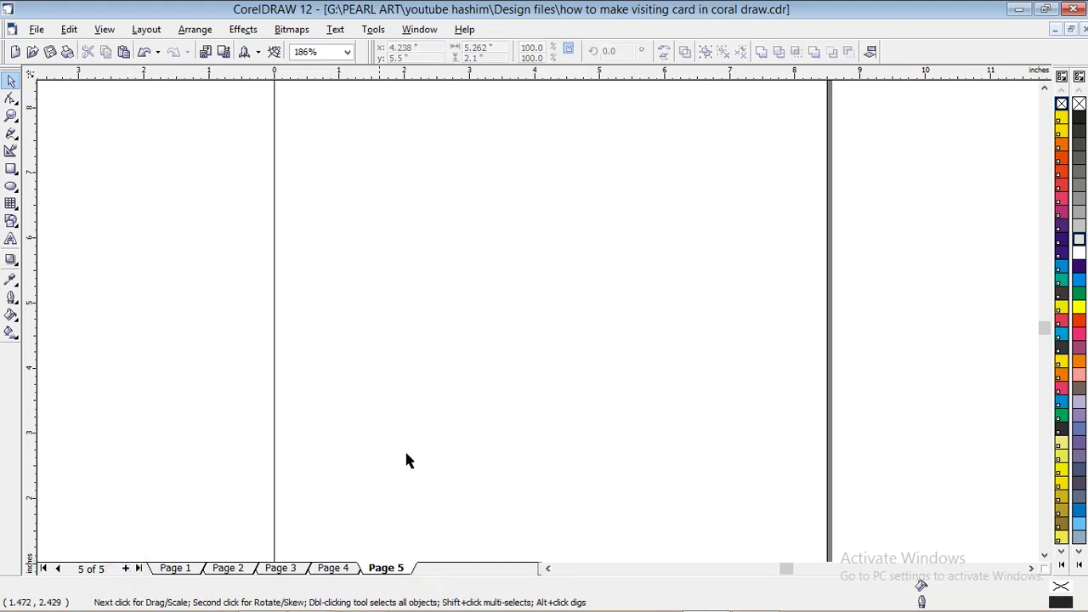
key("ctrl+v")
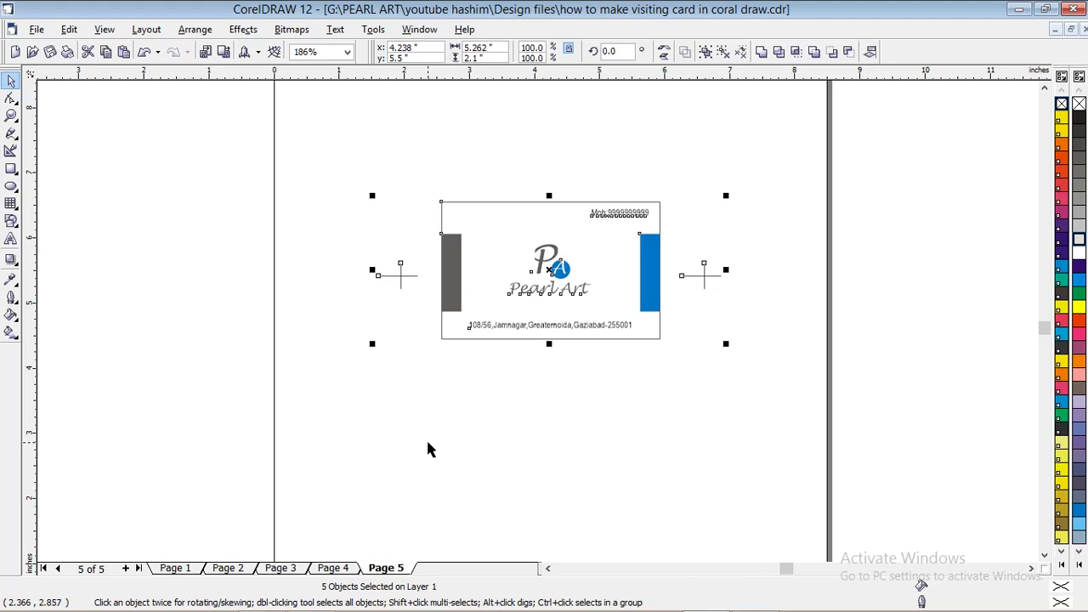
Ungroup the visiting card on page 4
left_click(333, 568)
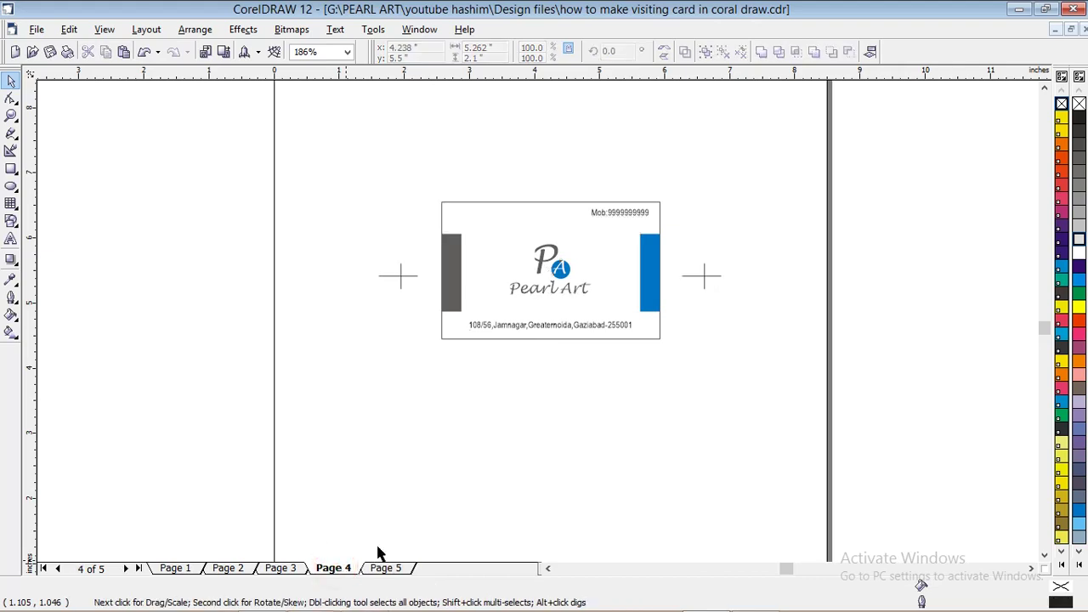
left_click(560, 274)
right_click(562, 277)
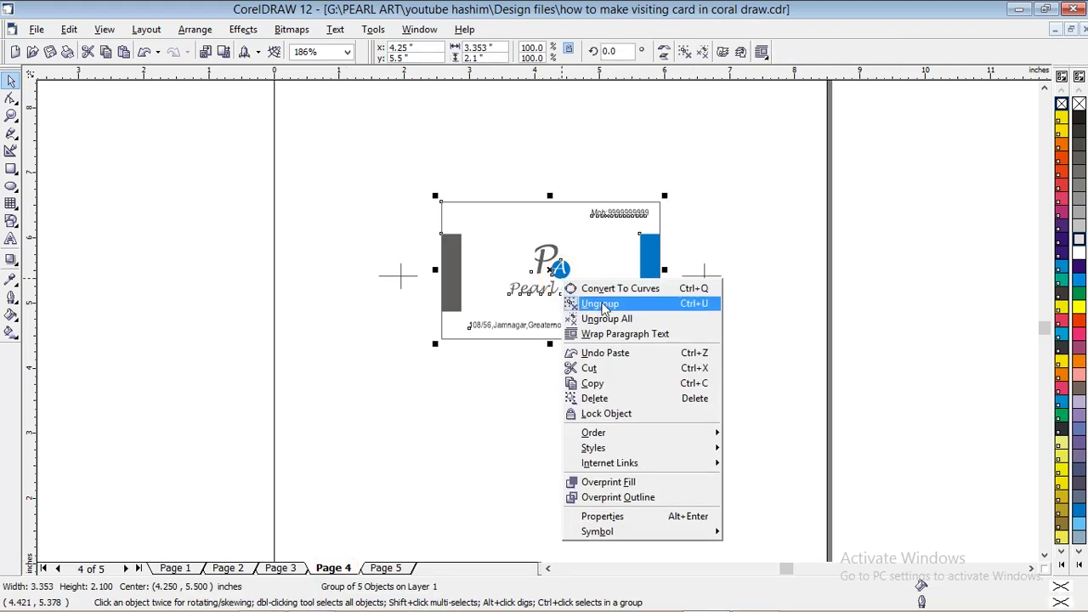
left_click(604, 303)
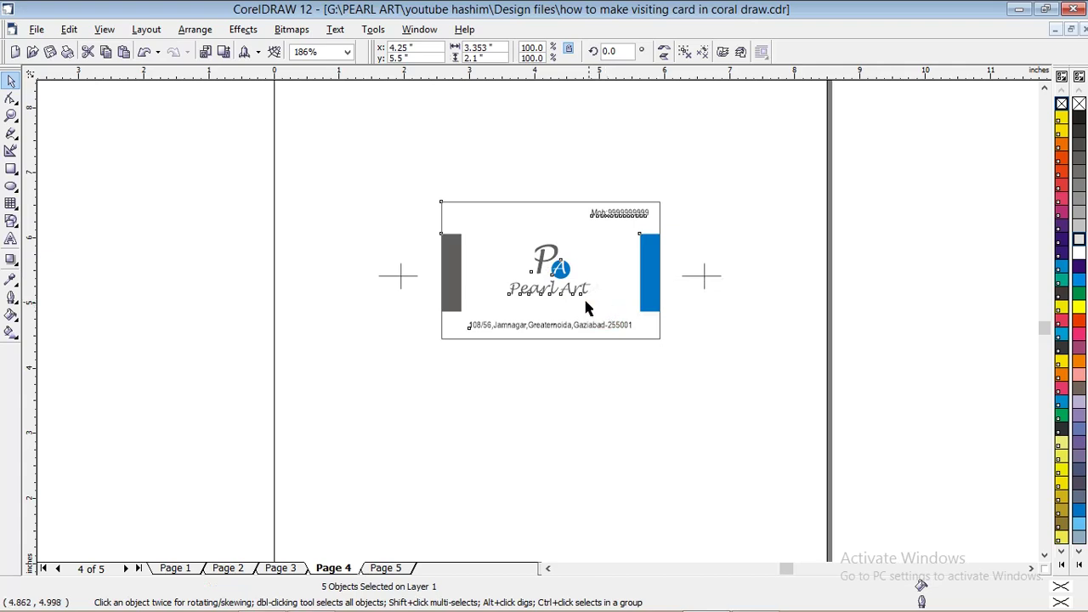
right_click(579, 294)
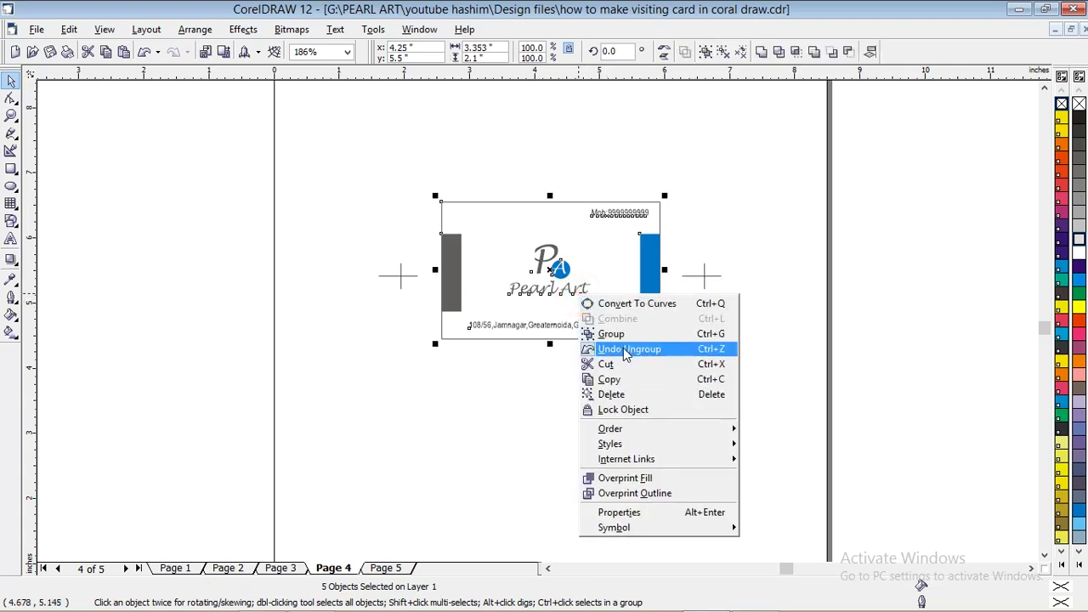
left_click(504, 393)
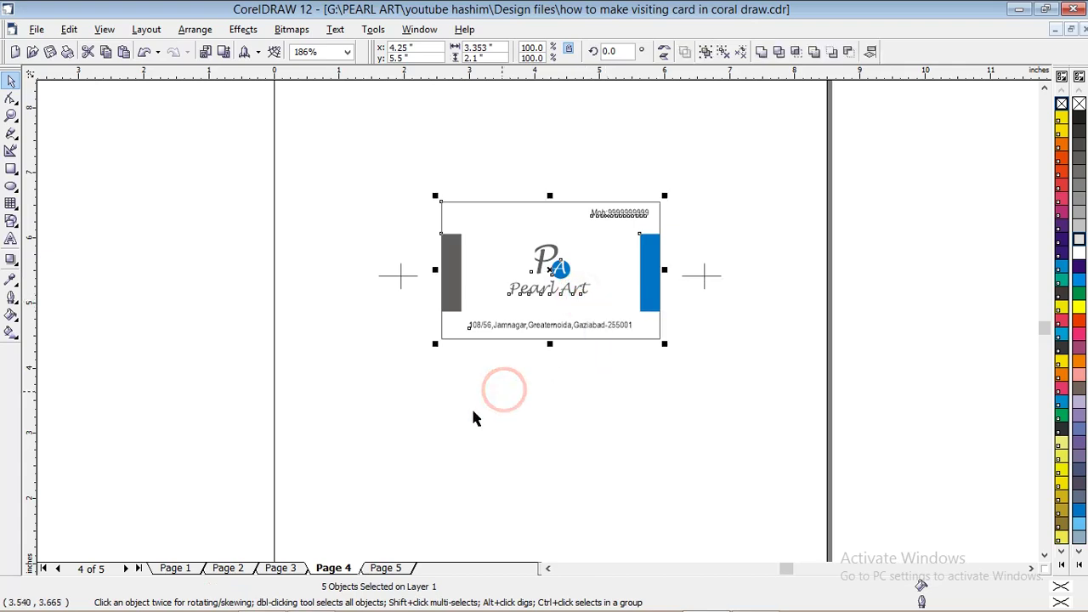
Ungroup all nested objects of the visiting card on page 5
left_click(382, 568)
left_click_drag(316, 167, 772, 381)
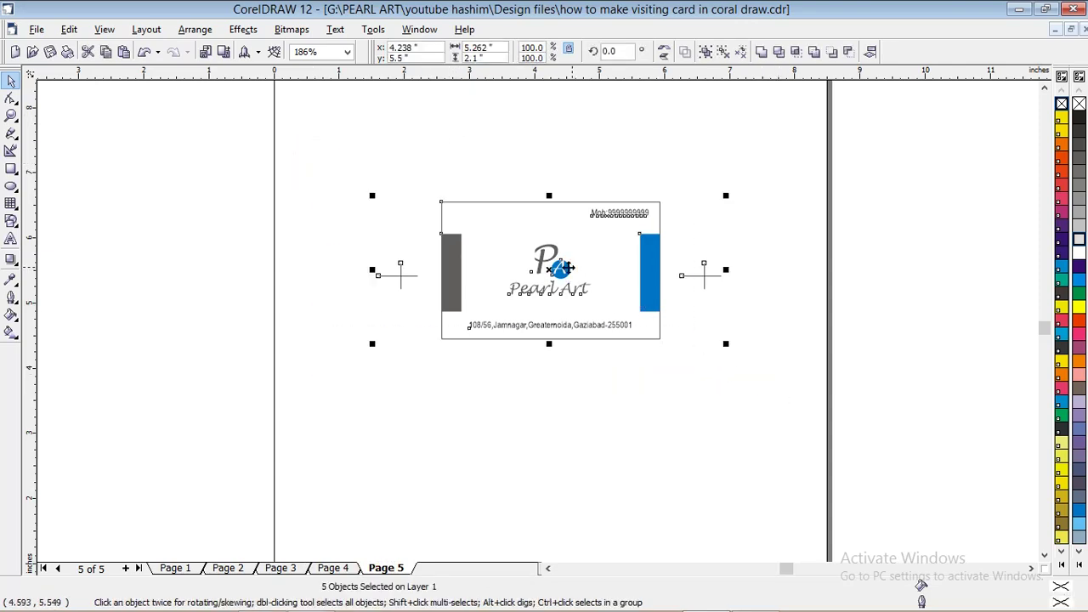
right_click(564, 268)
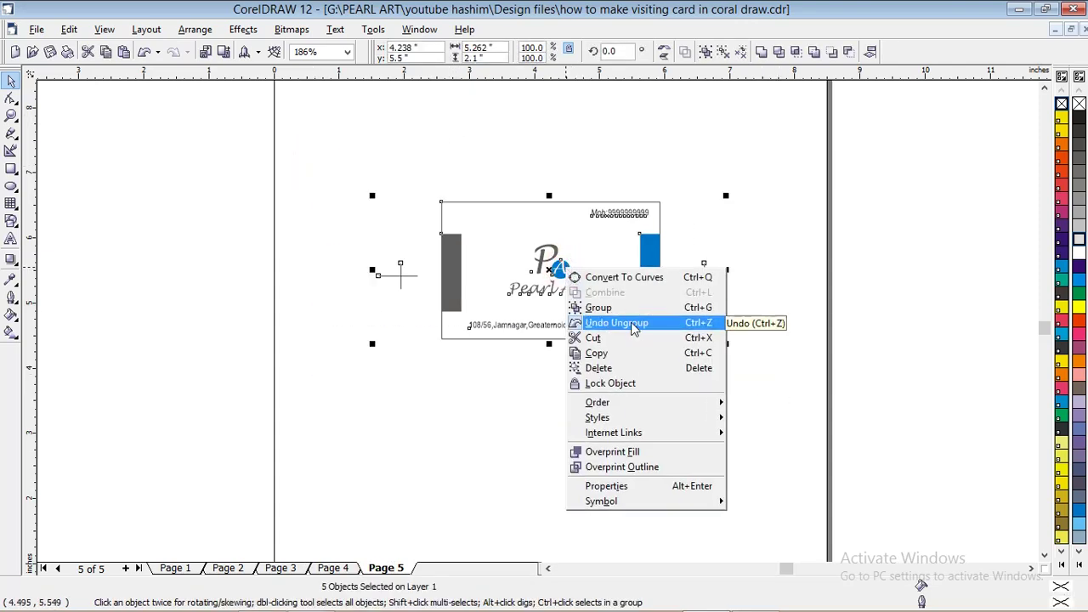
left_click(621, 313)
left_click(554, 379)
left_click(568, 271)
right_click(568, 272)
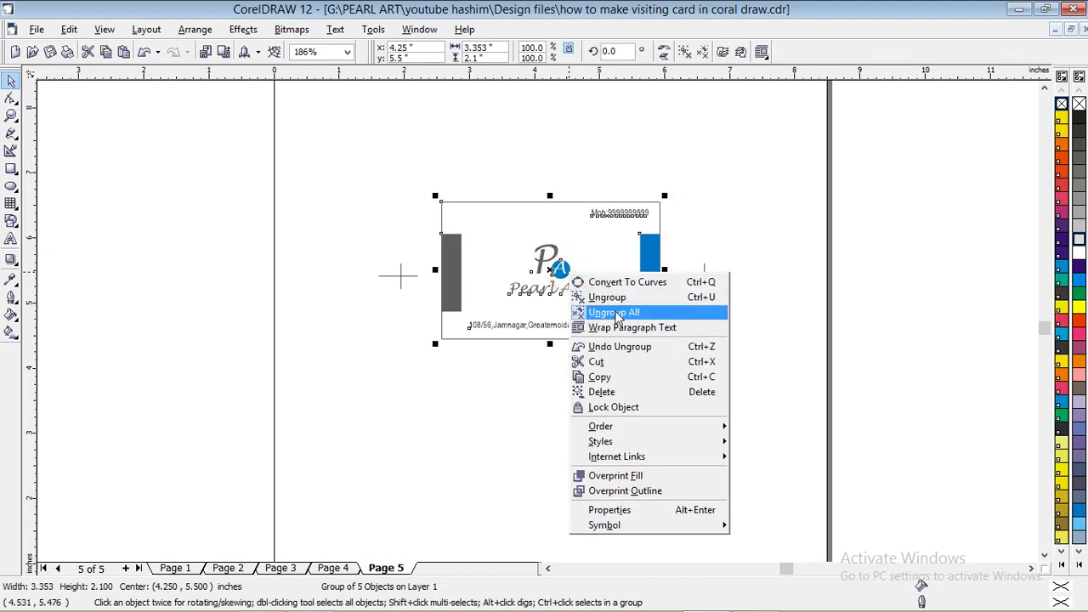
left_click(619, 313)
left_click(520, 386)
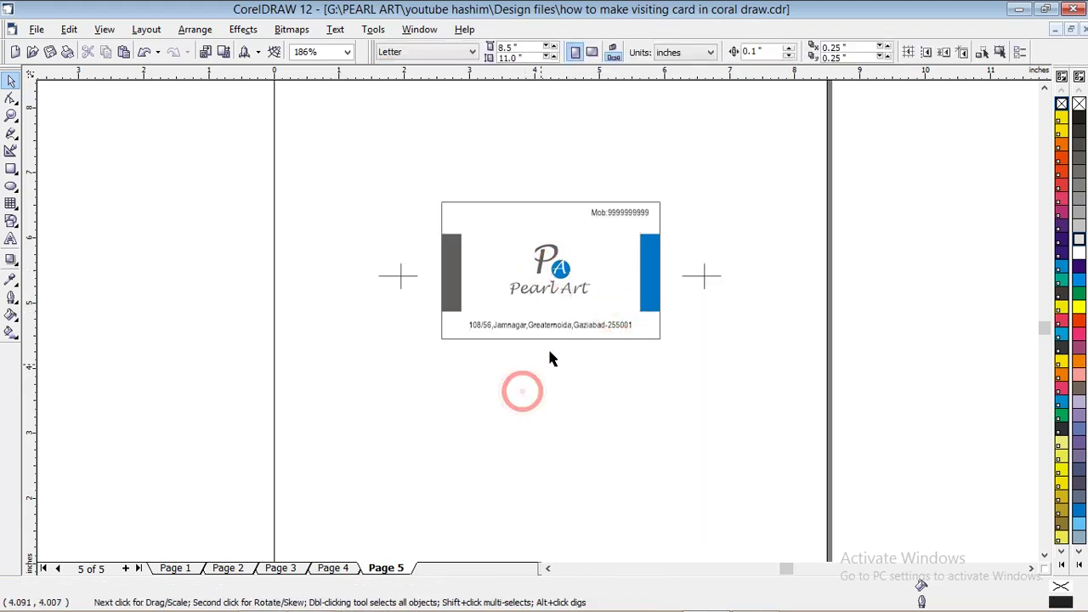
Ungroup the remaining nested groups holding the card frame and the Pearl Art logo on page 4
left_click(340, 570)
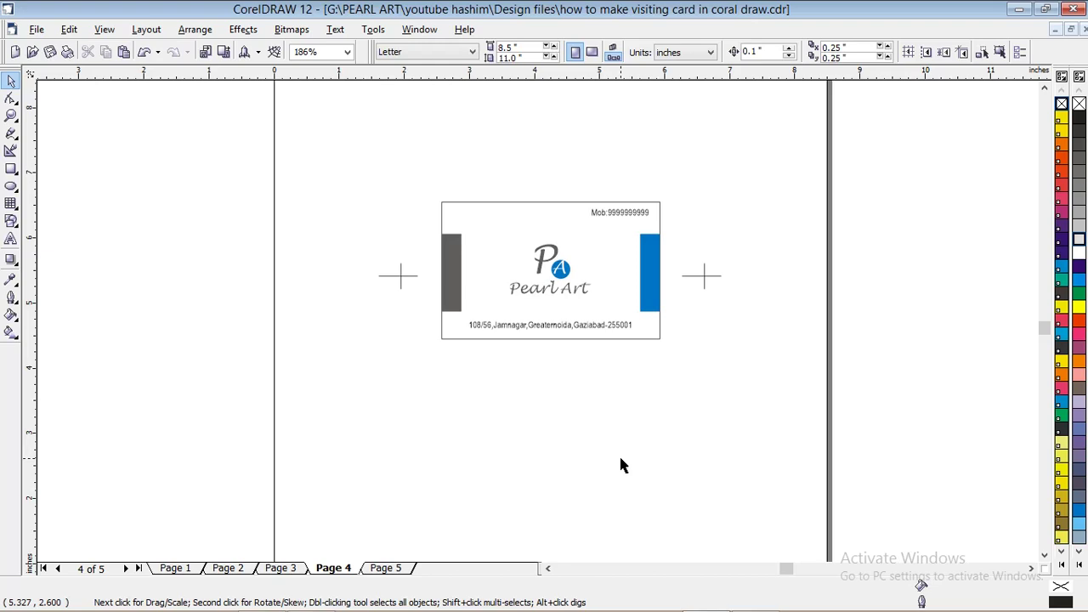
left_click(568, 272)
left_click(568, 272)
right_click(568, 270)
left_click(613, 325)
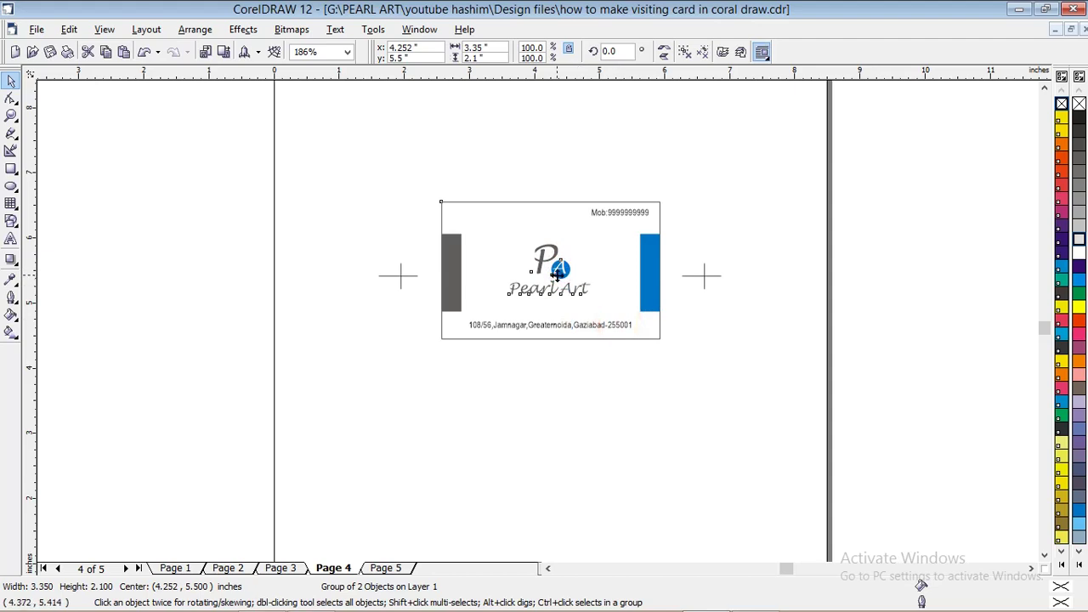
right_click(557, 272)
left_click(607, 314)
left_click(569, 389)
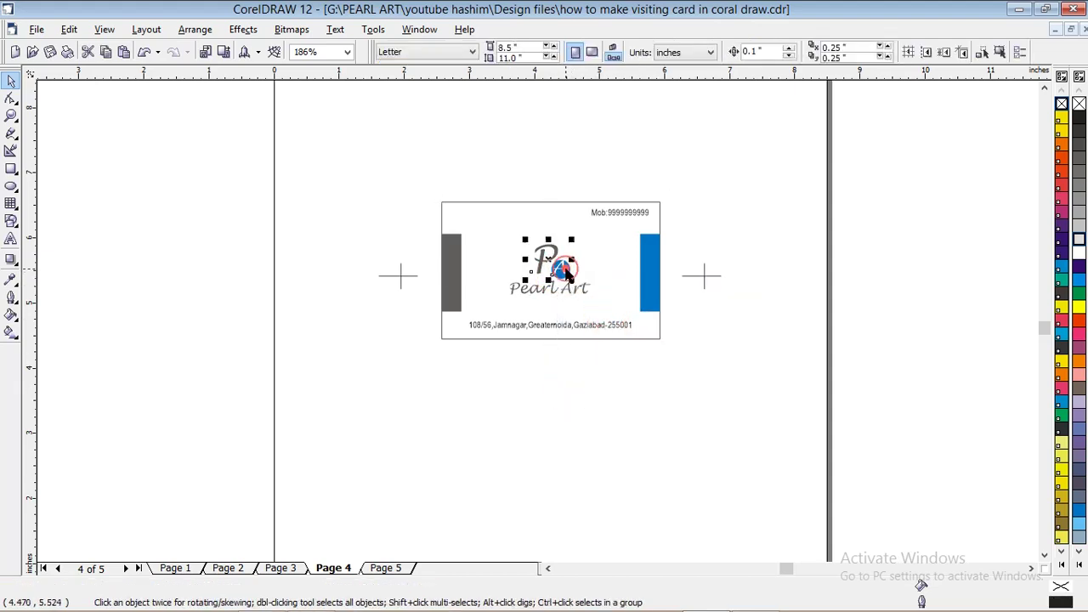
Delete the sky blue circle behind the letter A in the logo on page 4
left_click(569, 271)
right_click(568, 272)
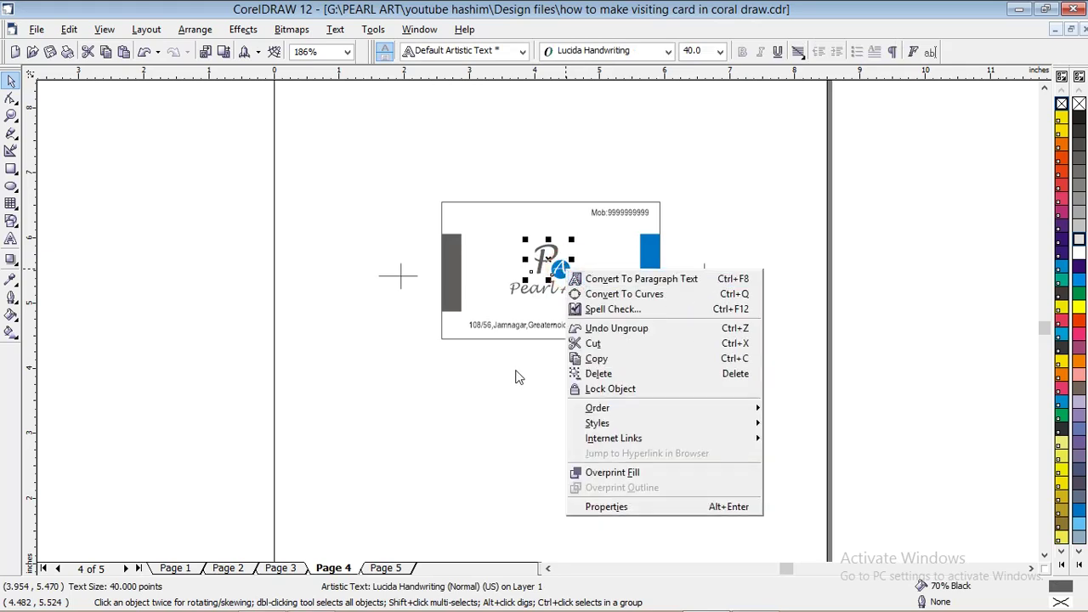
left_click(516, 409)
left_click(564, 386)
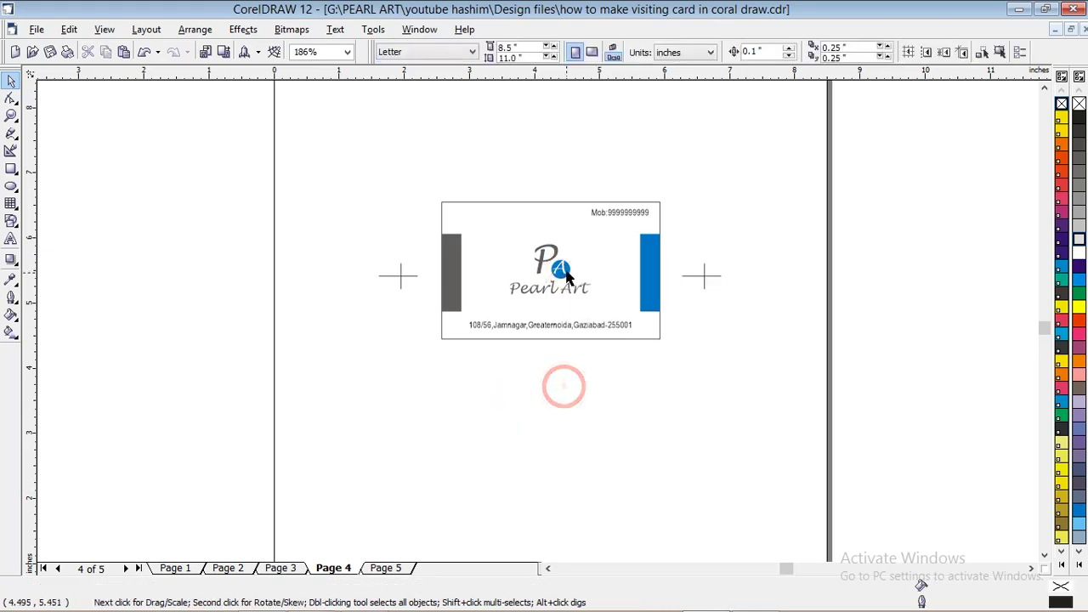
left_click(569, 269)
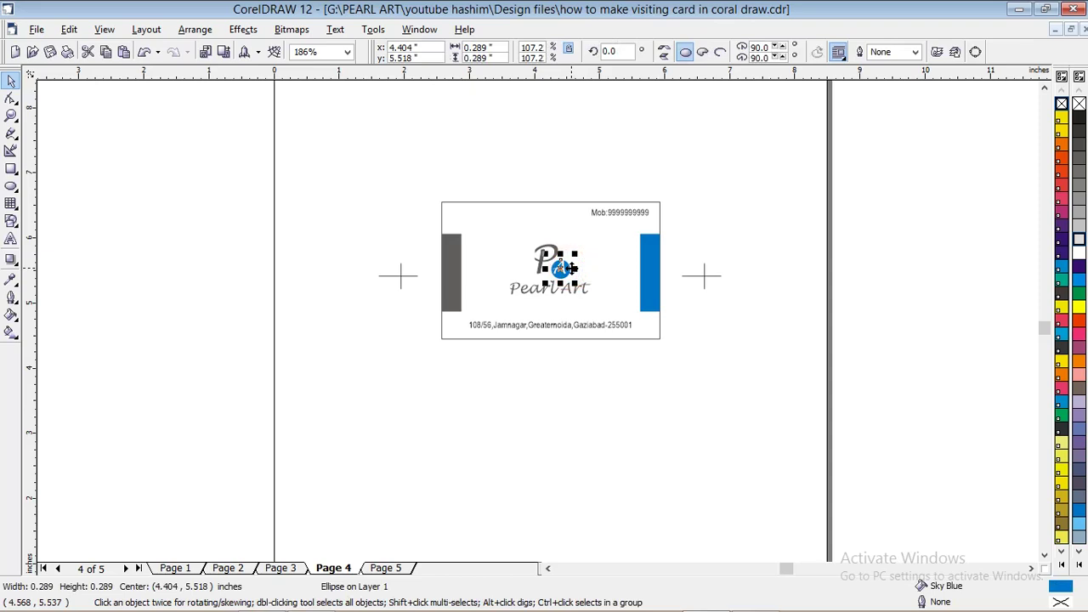
key("Delete")
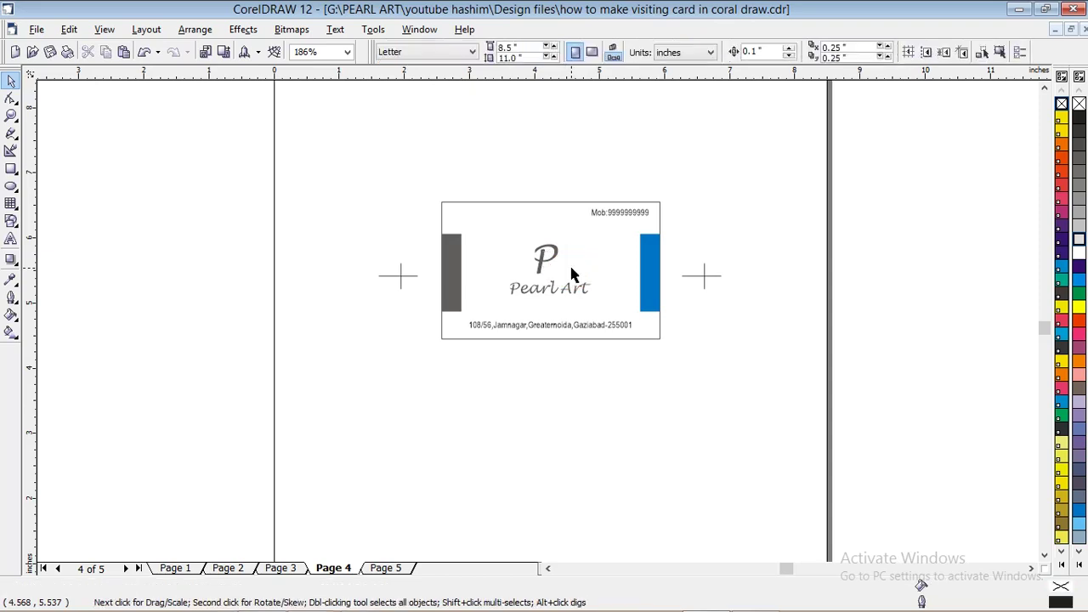
Delete the sky blue bar at the card's edge on page 4
left_click(648, 269)
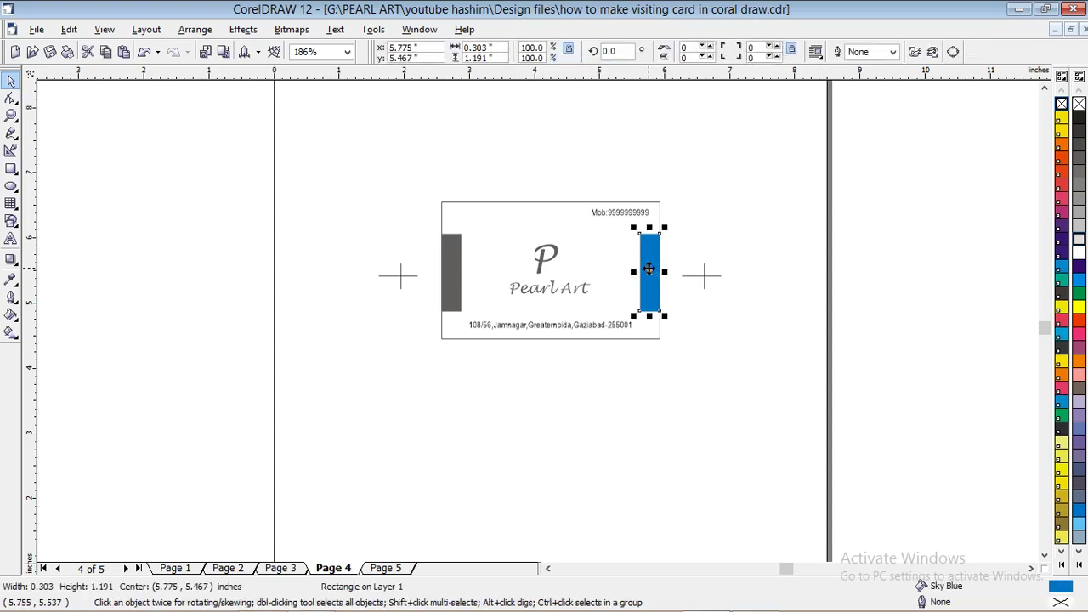
key("Delete")
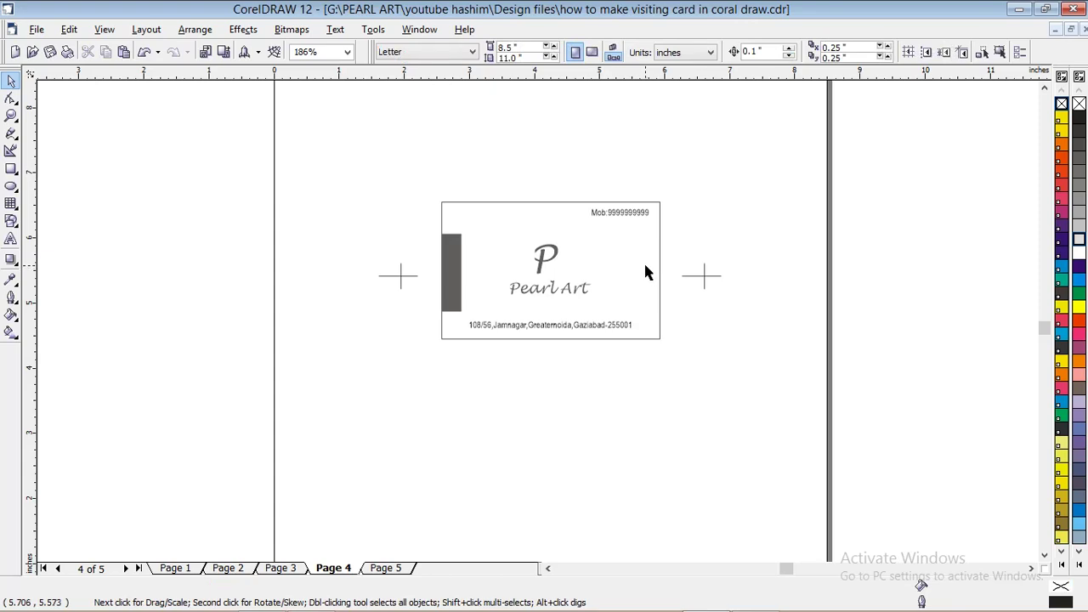
On page 5, convert the logo's PA text to curves, ungroup it, and delete the letter P
left_click(387, 569)
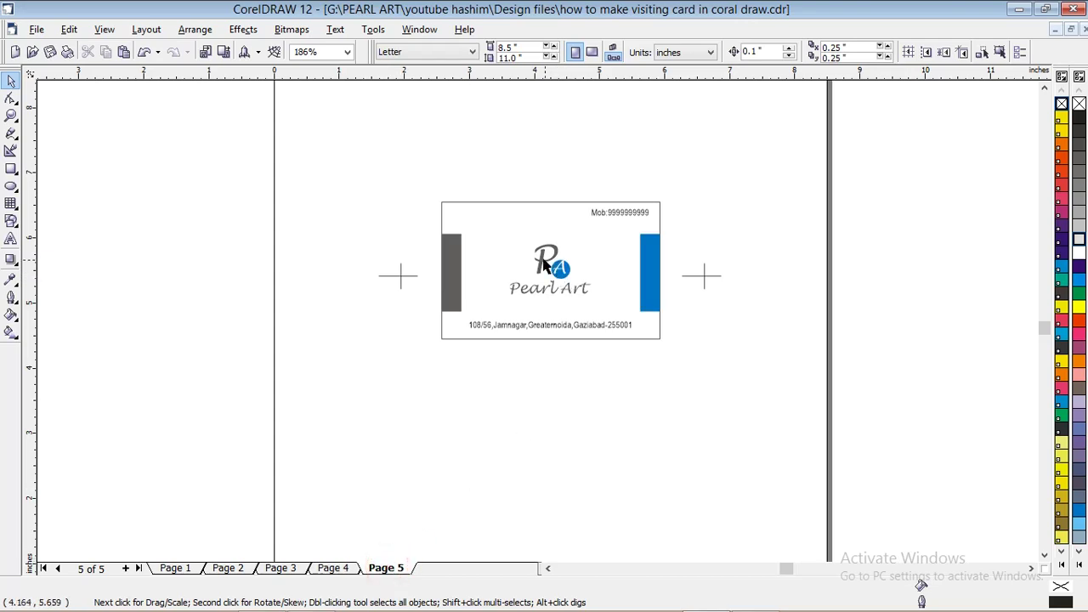
left_click(545, 265)
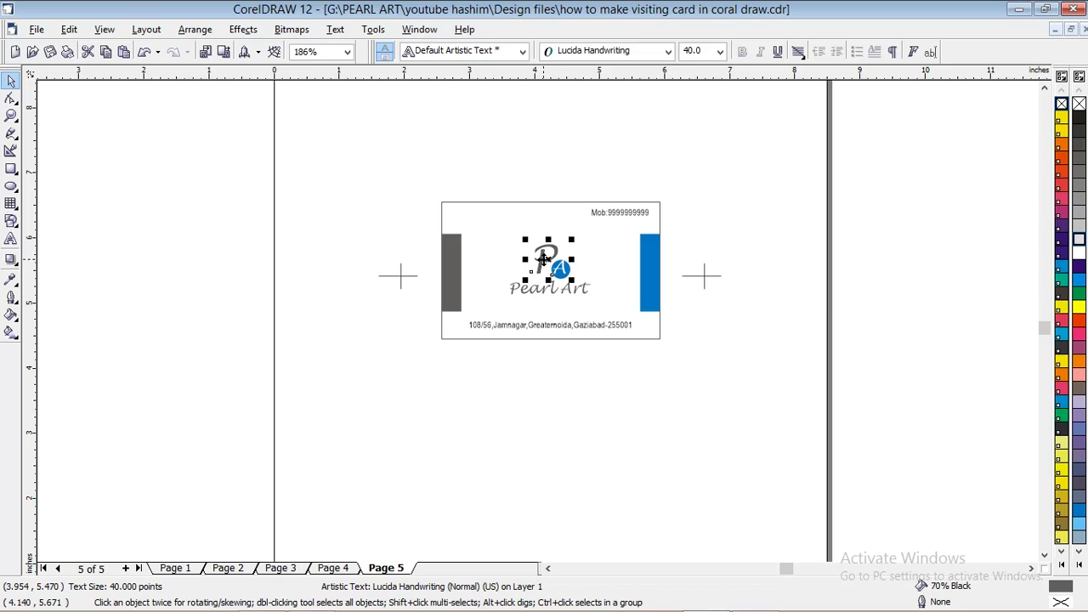
right_click(545, 262)
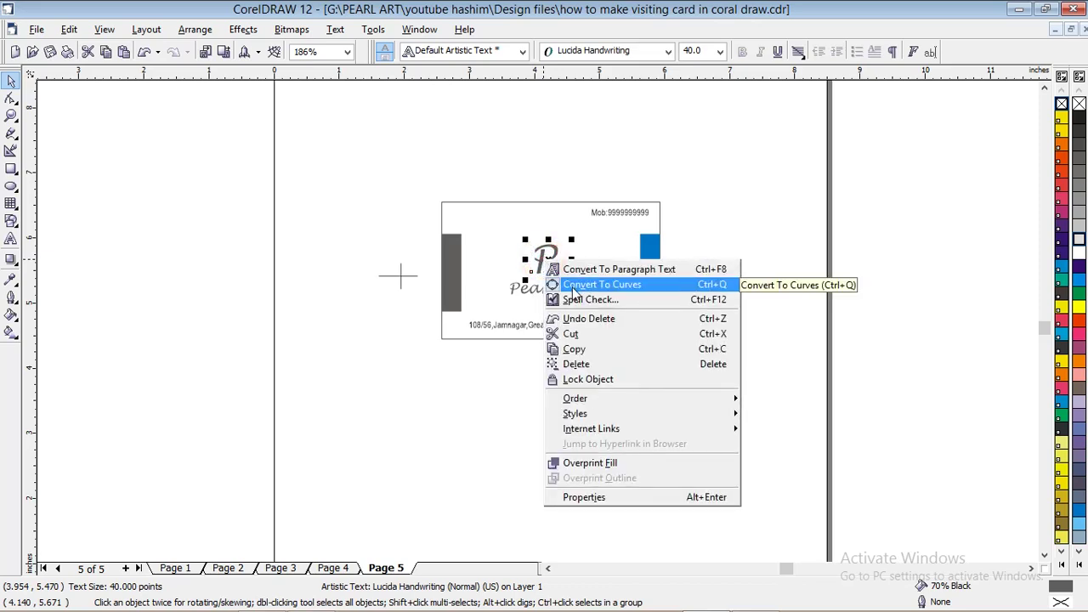
left_click(573, 287)
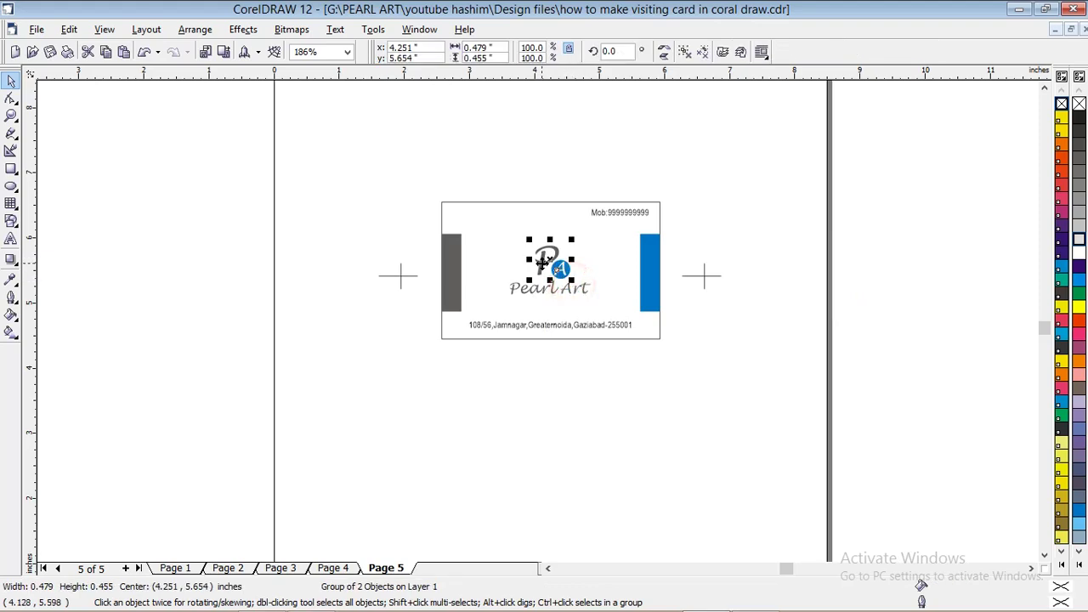
right_click(544, 263)
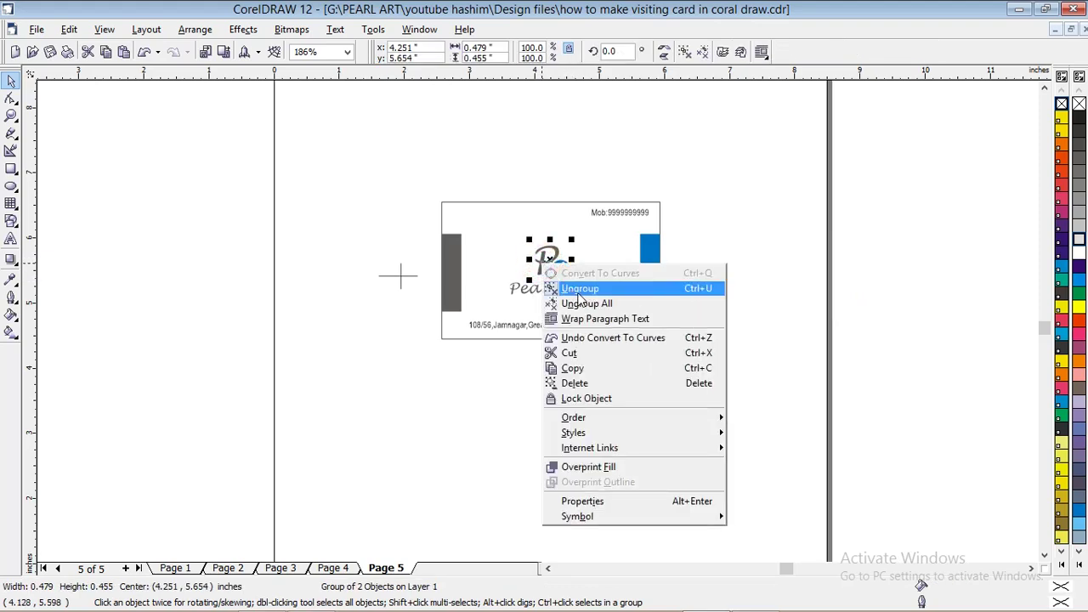
left_click(585, 303)
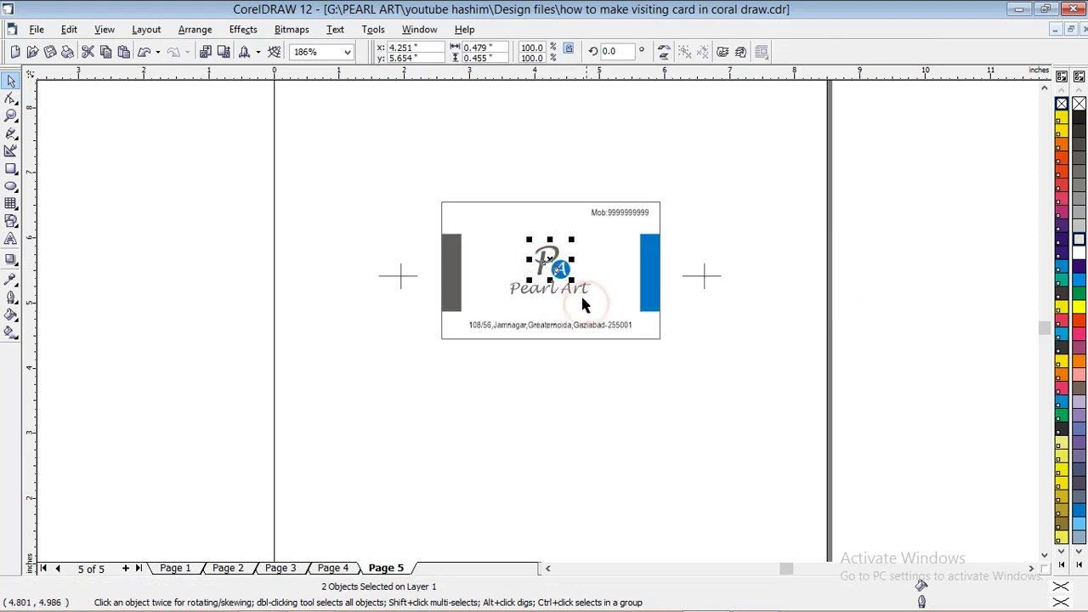
left_click(539, 390)
key("Tab")
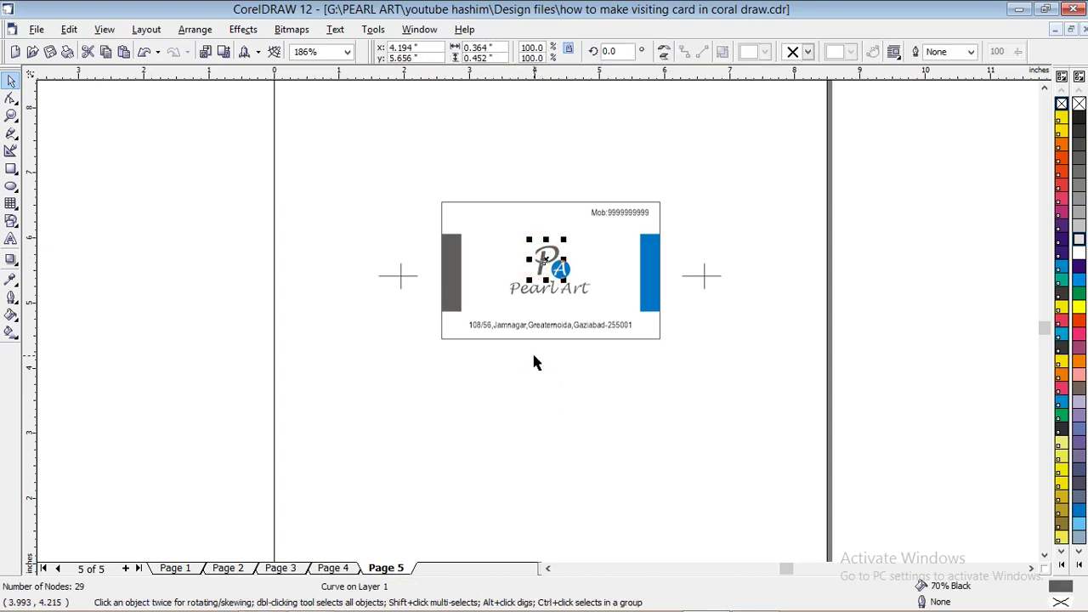
key("Delete")
Delete the Pearl Art name, the address line, the gray bar and the mobile number from the card on page 5
left_click(532, 289)
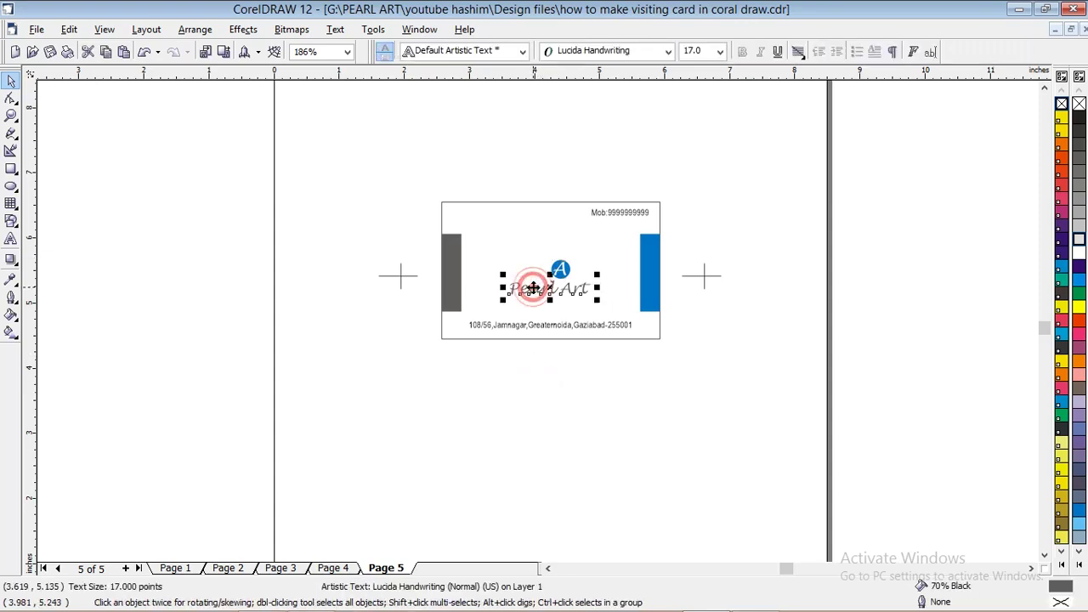
key("Delete")
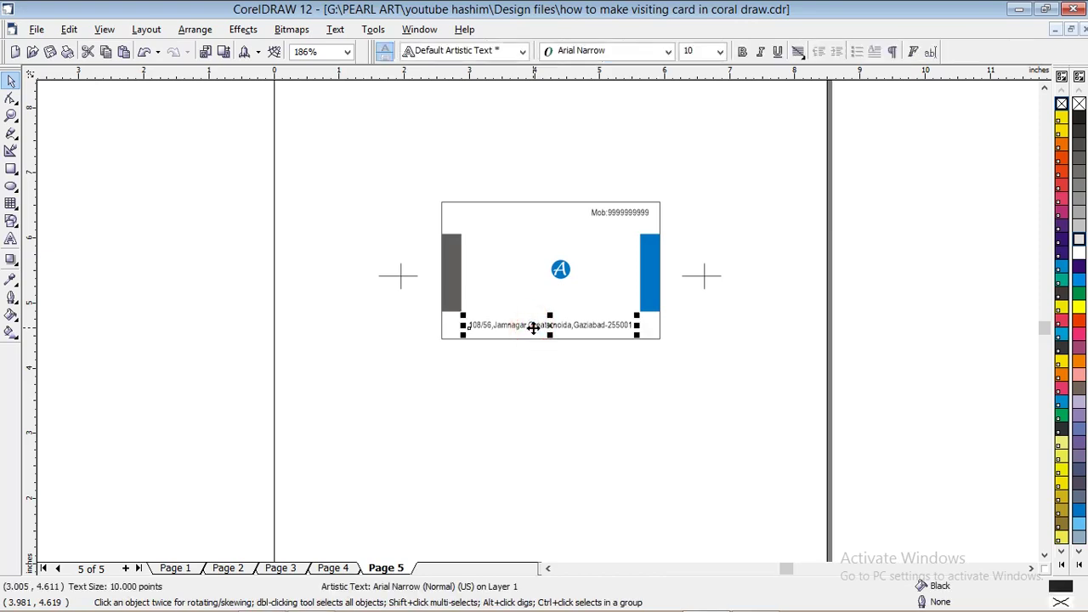
key("Delete")
left_click(457, 270)
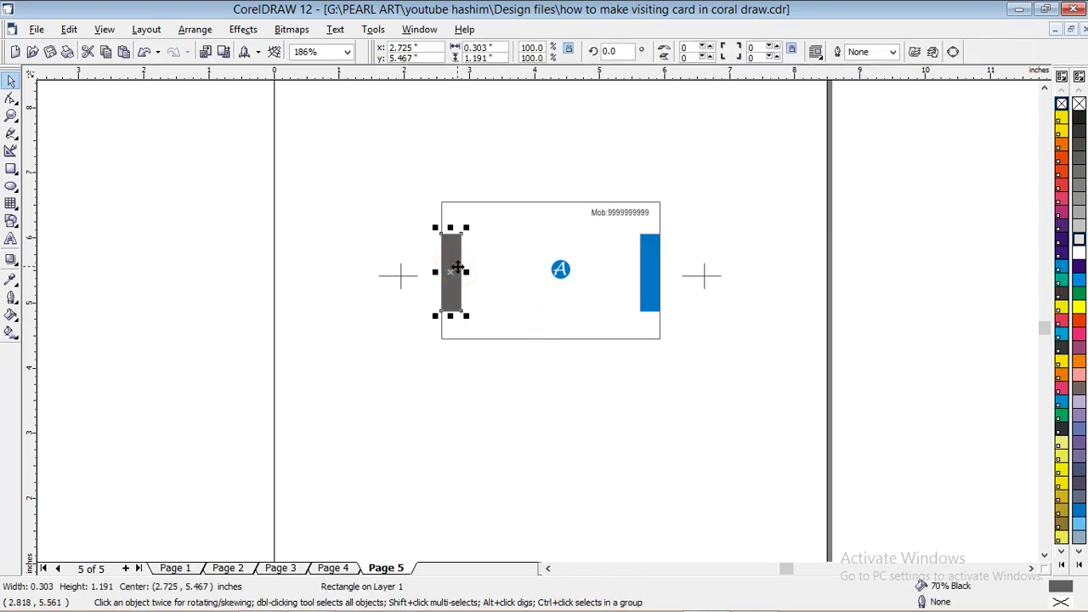
key("Delete")
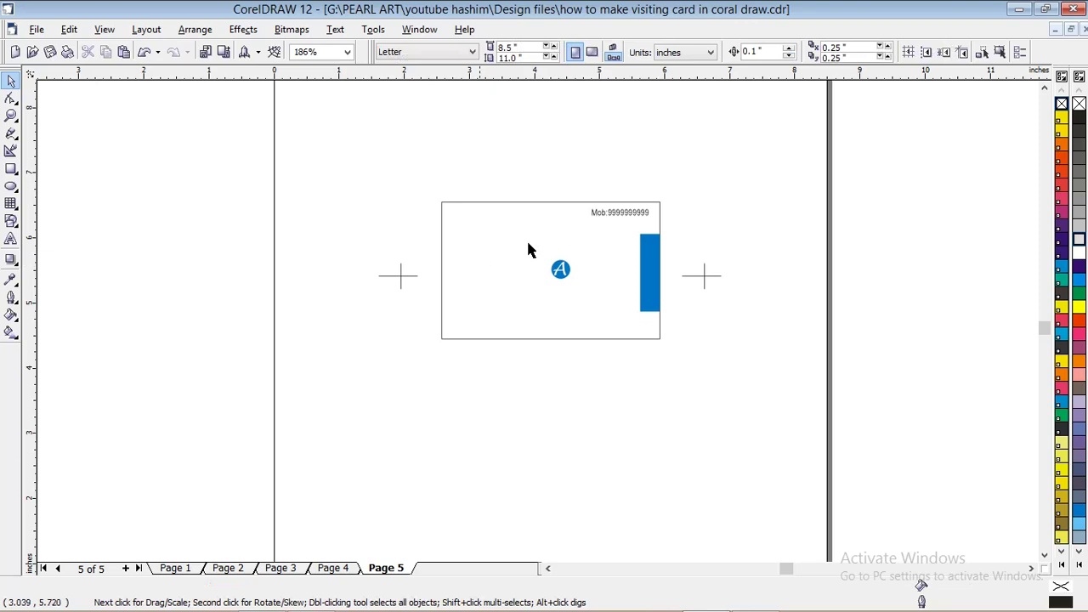
left_click(621, 213)
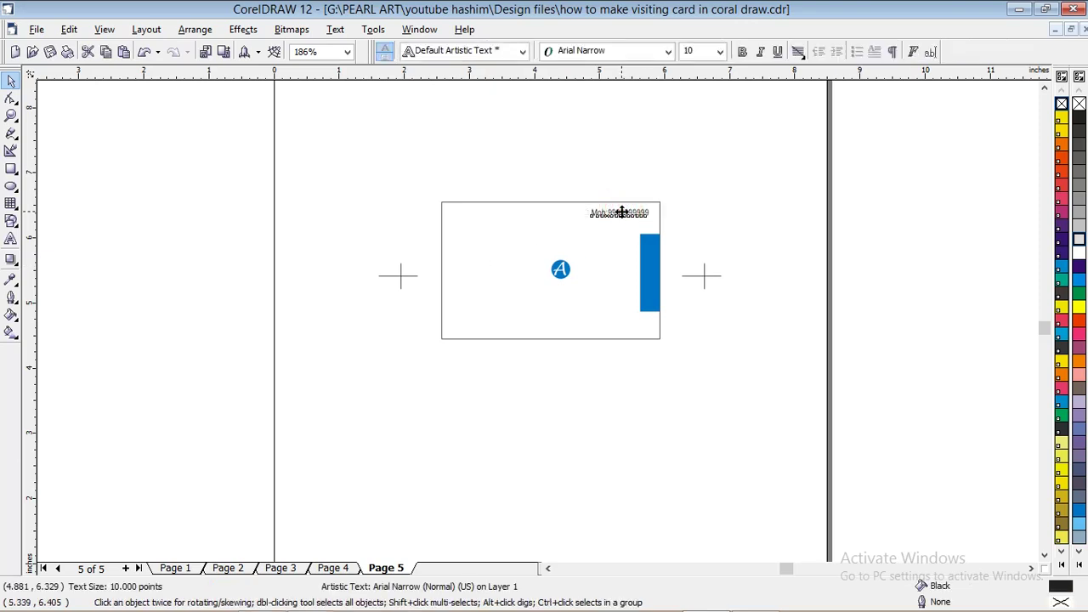
key("Delete")
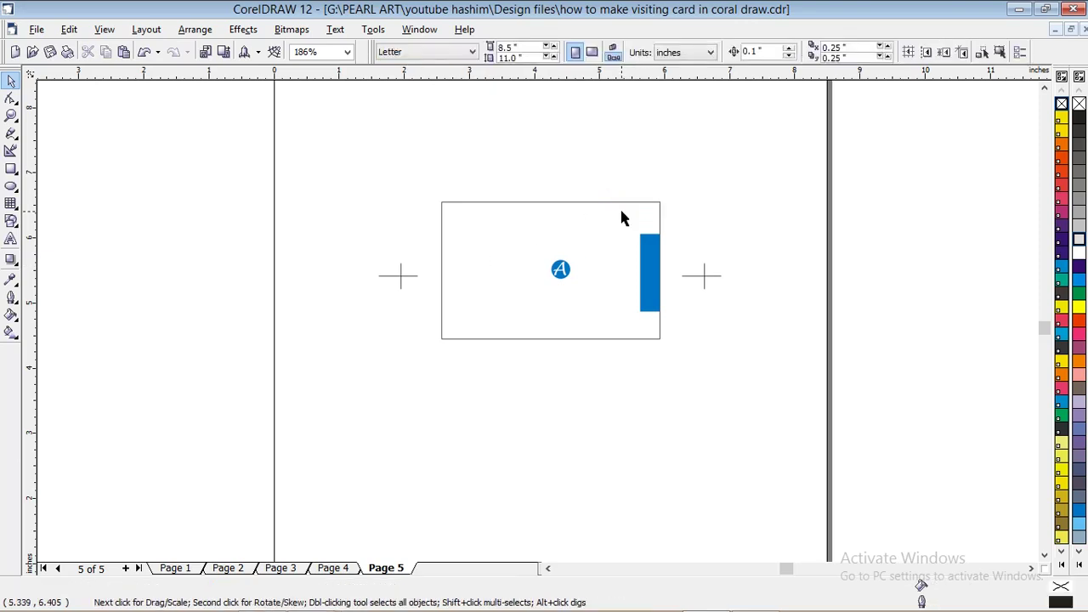
Fill the gray bar, PA logo text, Pearl Art name, address line and mobile number on page 4 with solid black
left_click(344, 572)
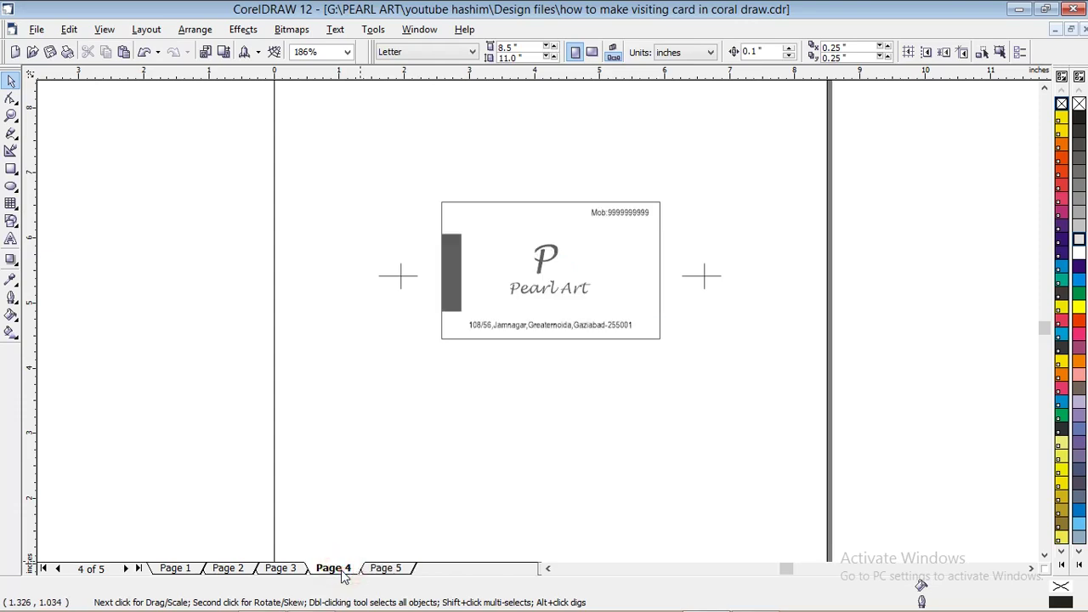
left_click(387, 569)
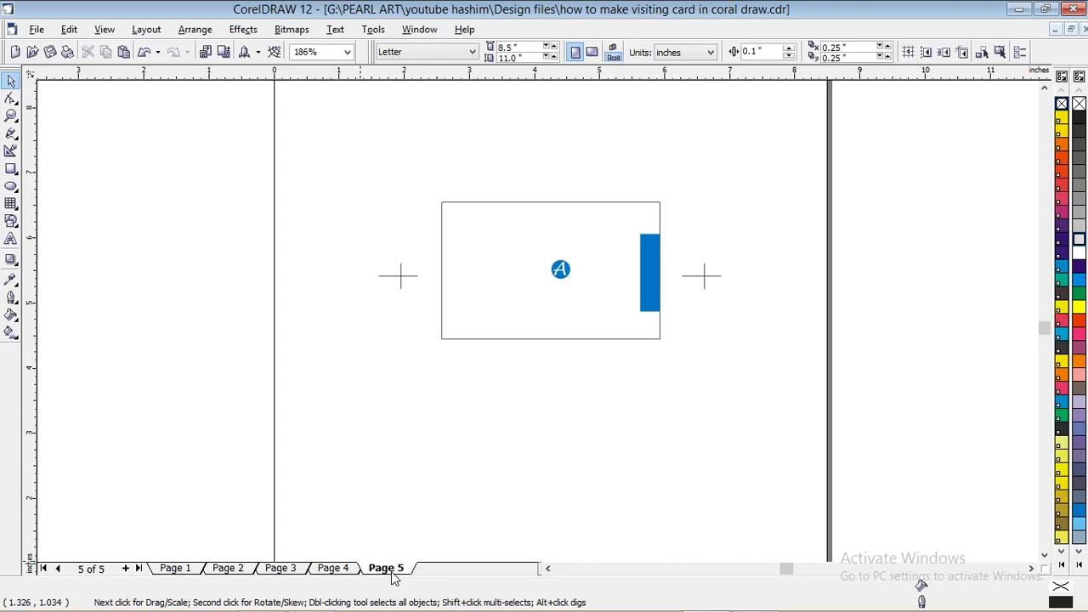
left_click(334, 568)
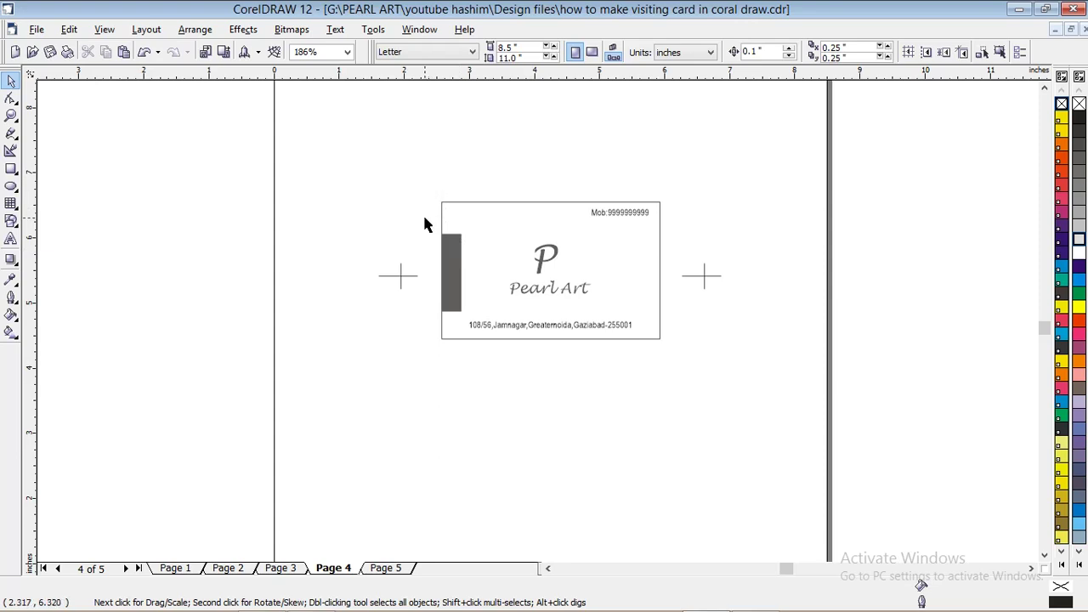
left_click(450, 255)
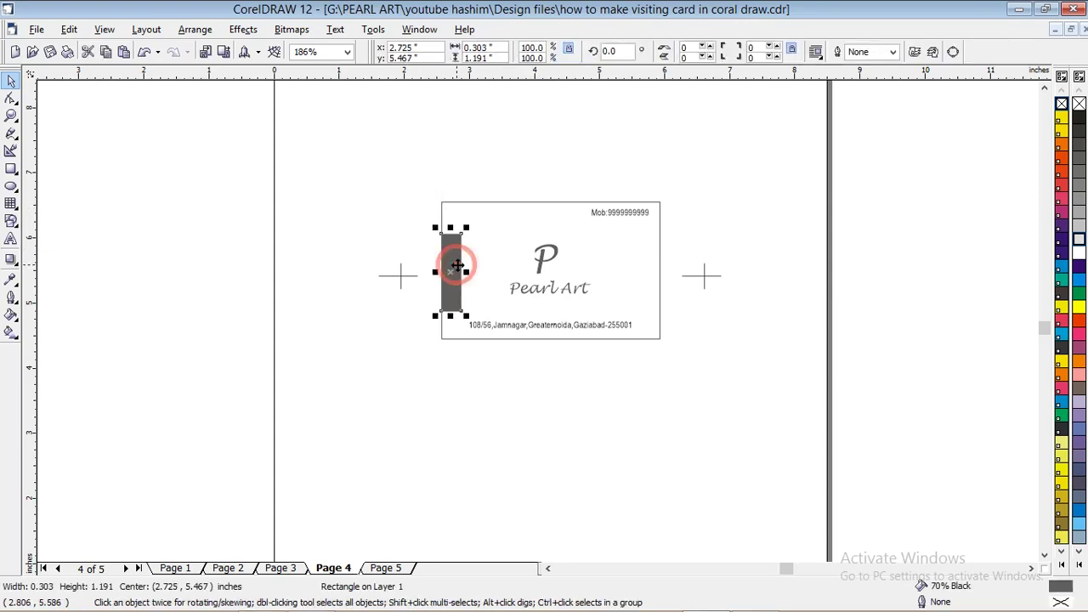
left_click(541, 266, "shift")
left_click(539, 291, "shift")
left_click(536, 326, "shift")
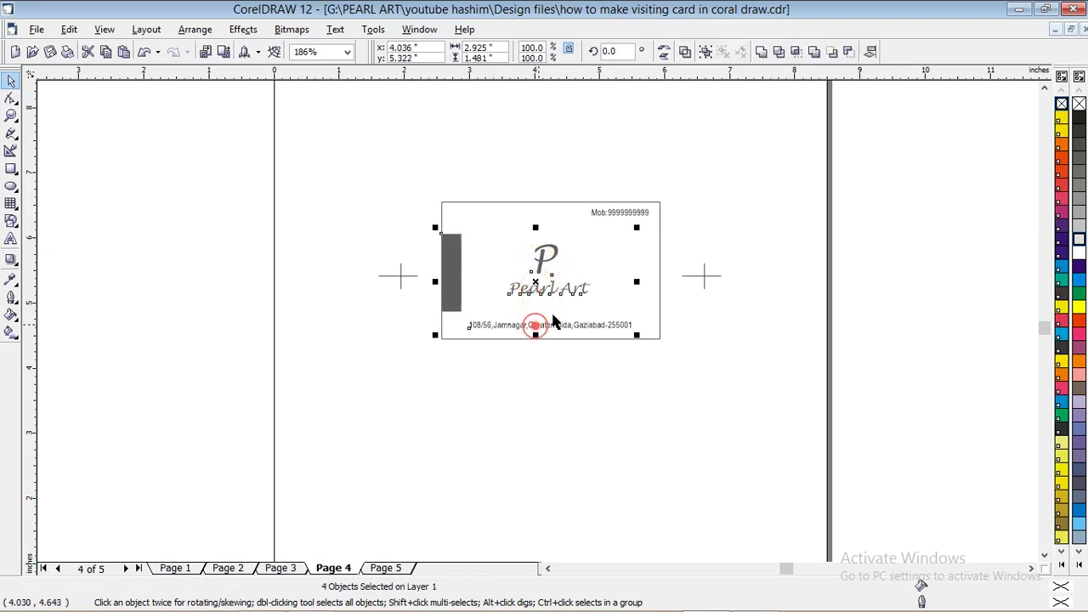
left_click(606, 211, "shift")
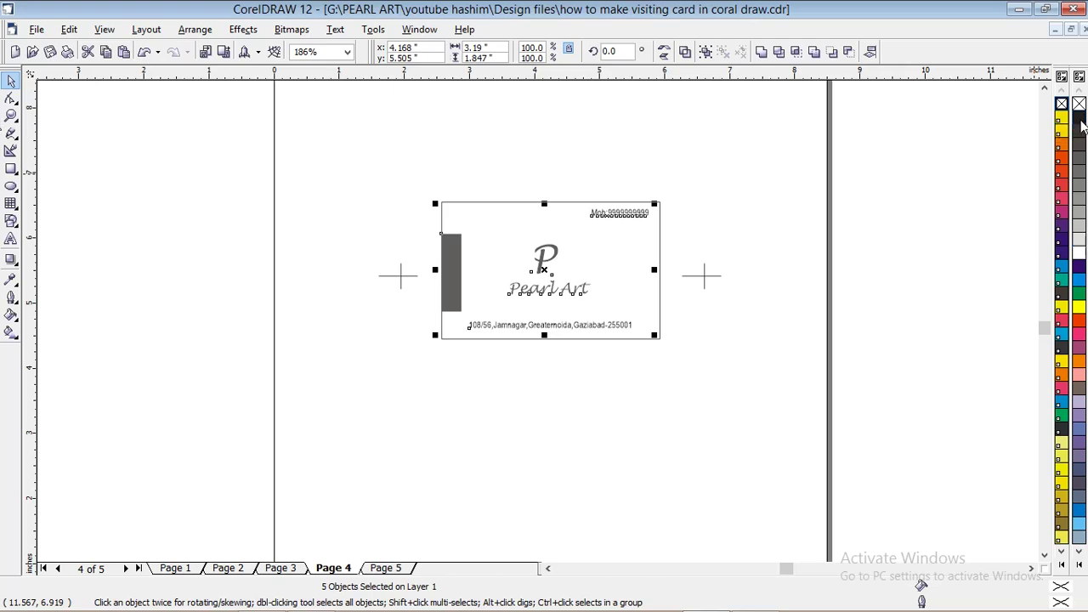
left_click(1080, 123)
left_click(739, 232)
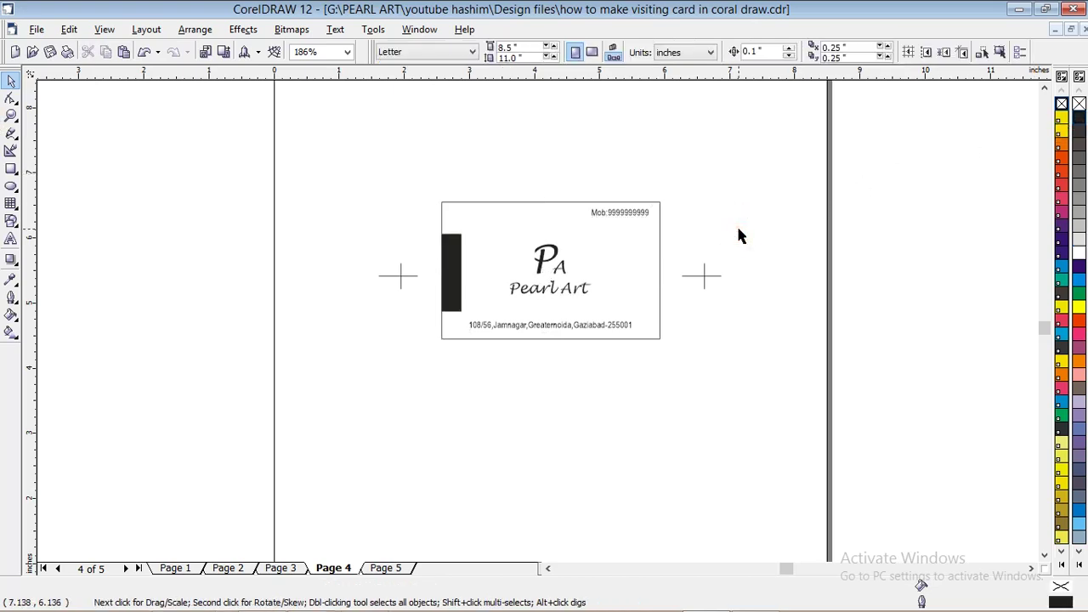
Fill the sky blue circle and sky blue bar on page 5 with solid black
left_click(387, 569)
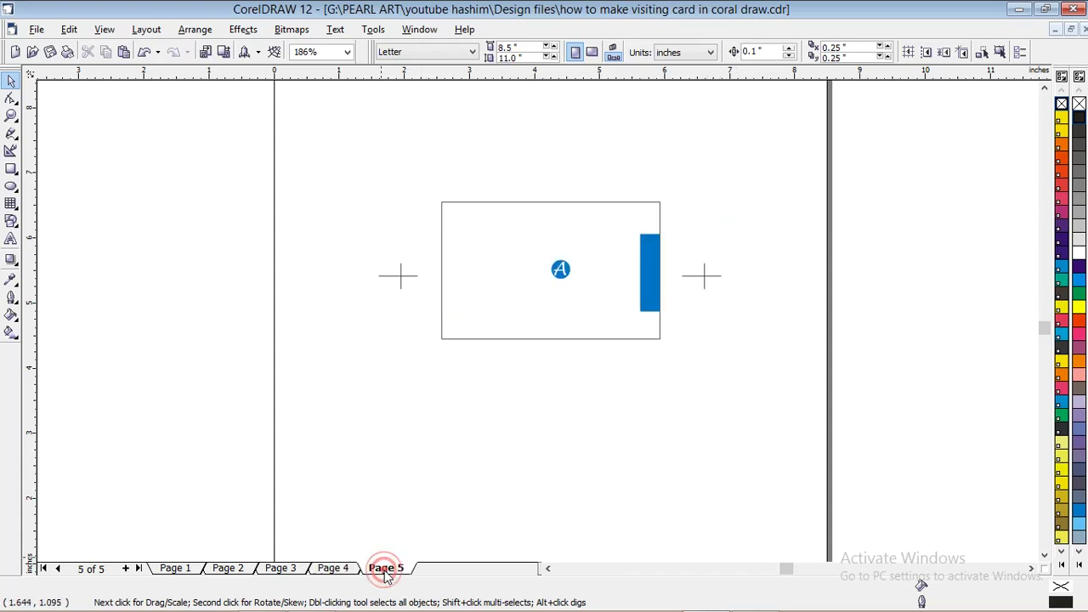
left_click(563, 270)
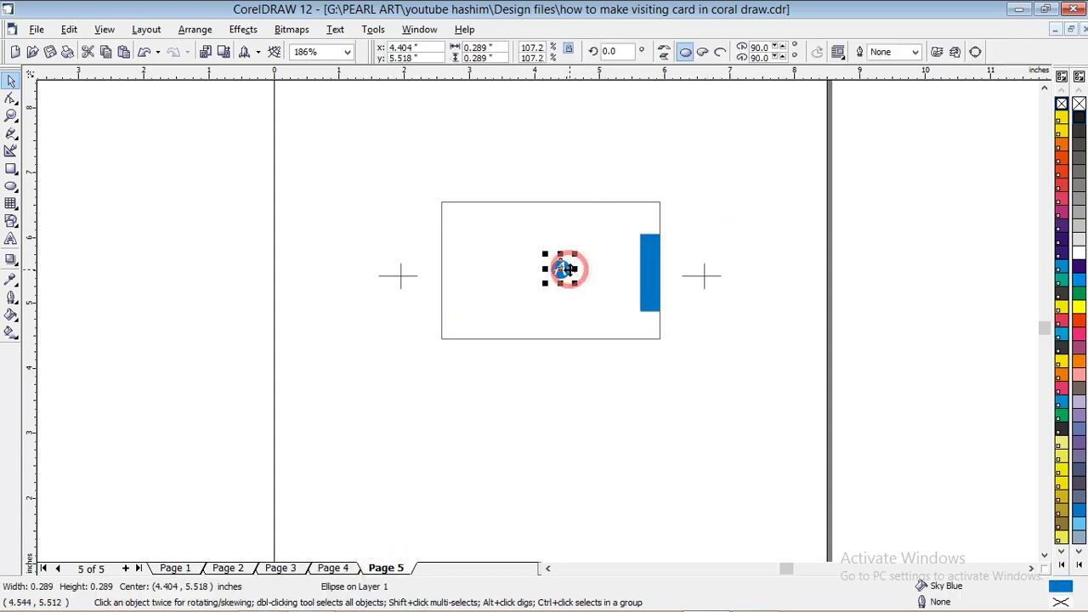
left_click(645, 274, "shift")
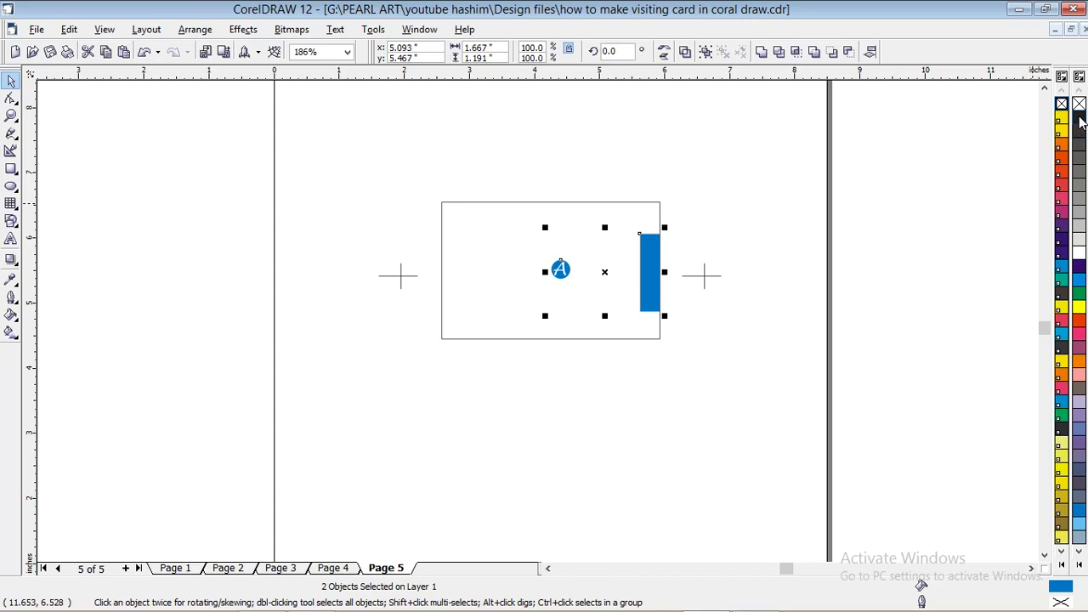
left_click(1080, 121)
left_click(763, 214)
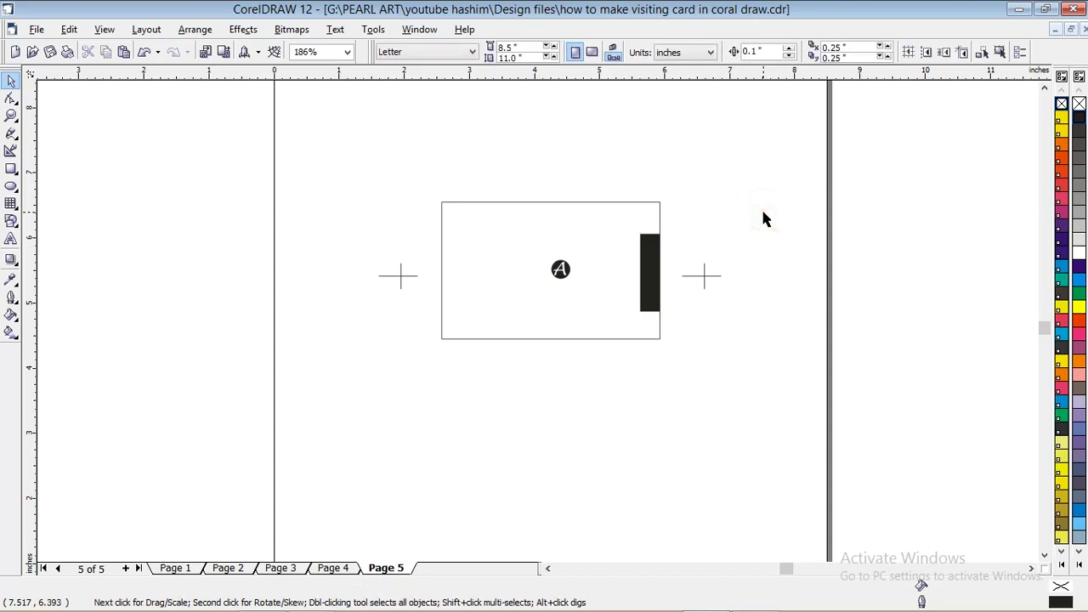
Compare the two colour separations of the card on pages 4 and 5
left_click(333, 568)
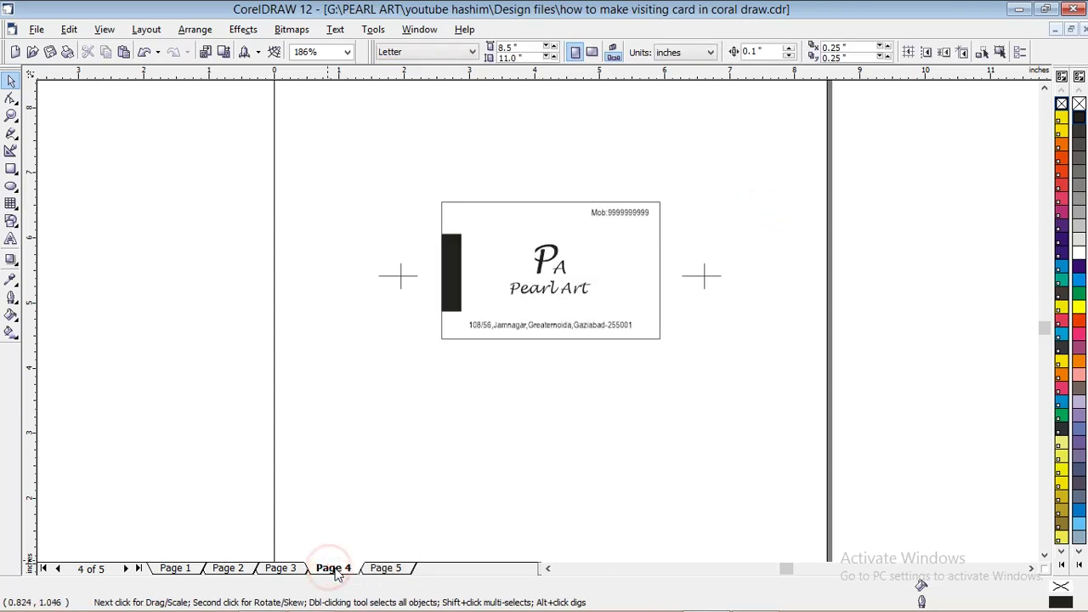
left_click(386, 568)
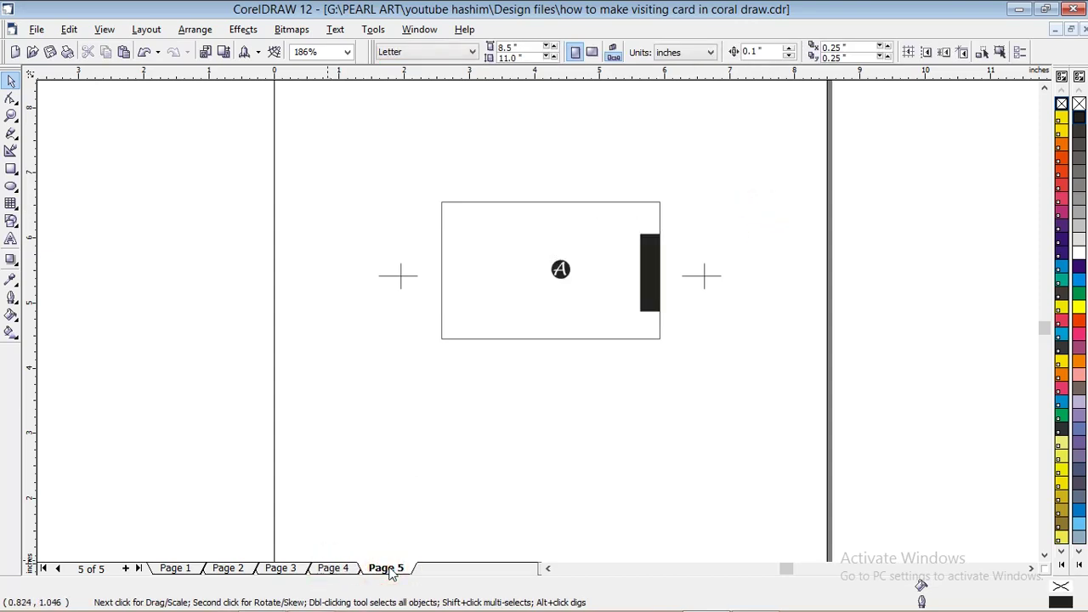
left_click(336, 572)
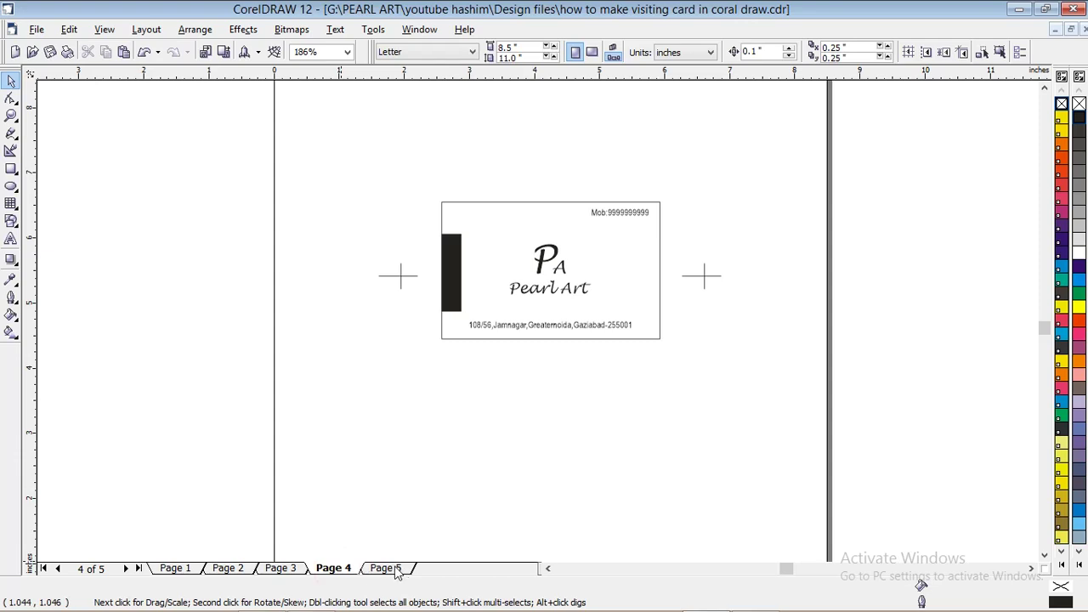
left_click(397, 571)
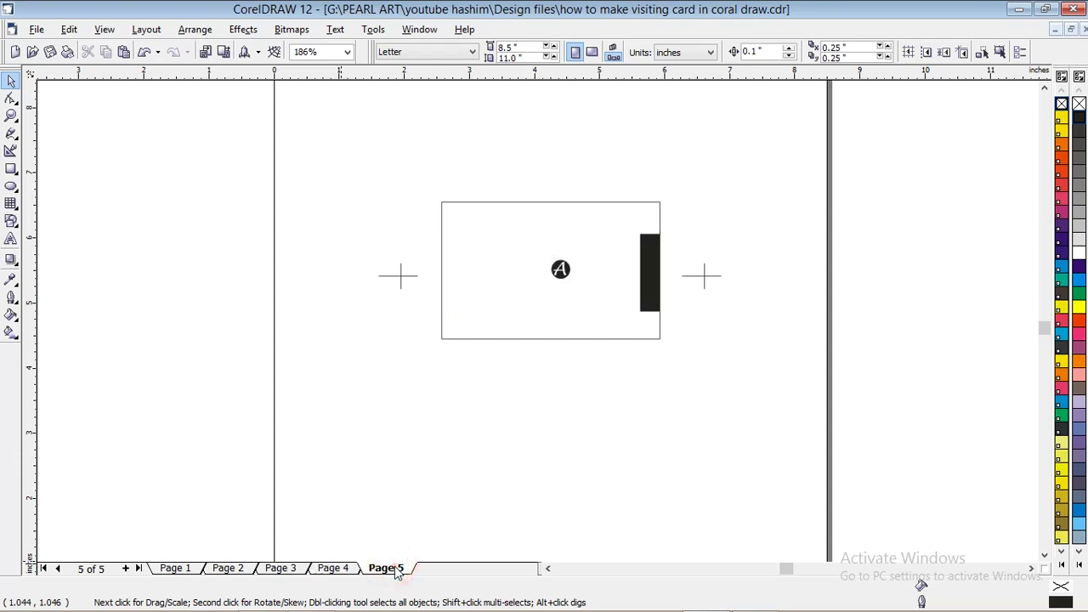
left_click(340, 570)
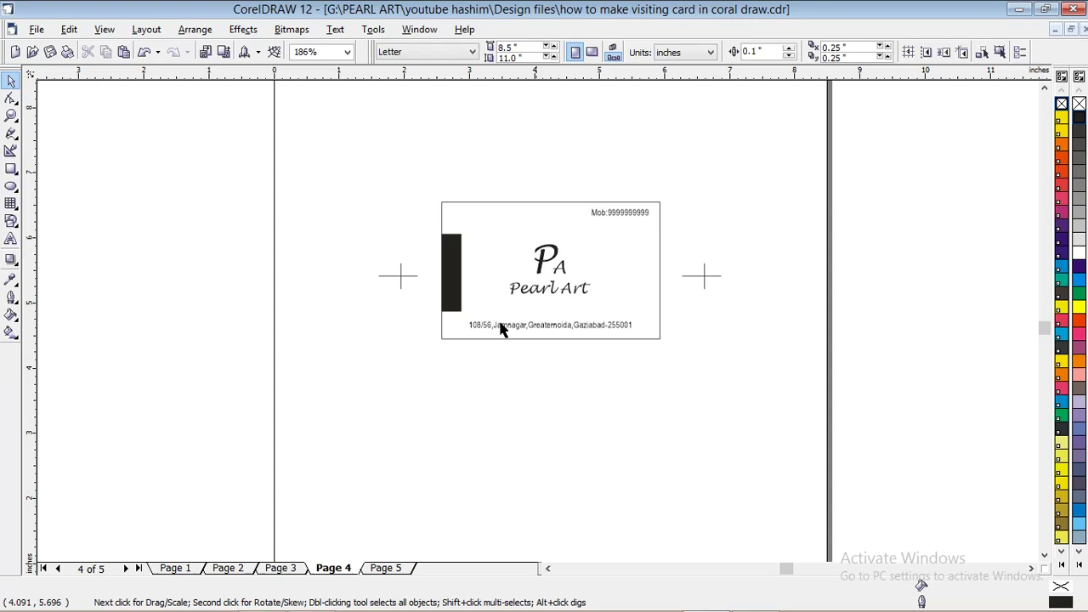
left_click(393, 573)
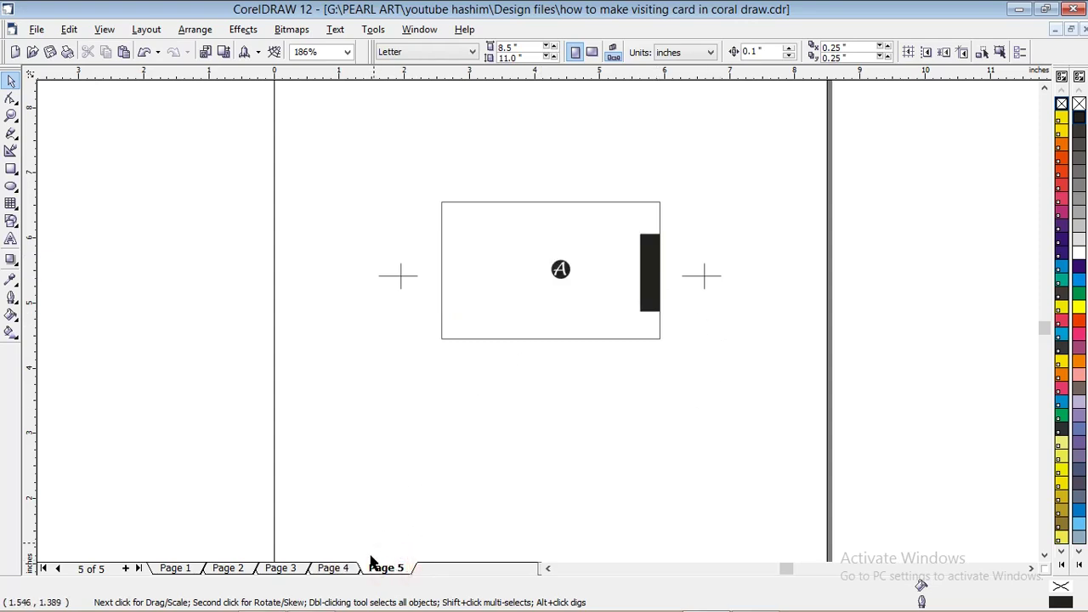
Add the artistic text label "Black" above the card on page 4
left_click(347, 568)
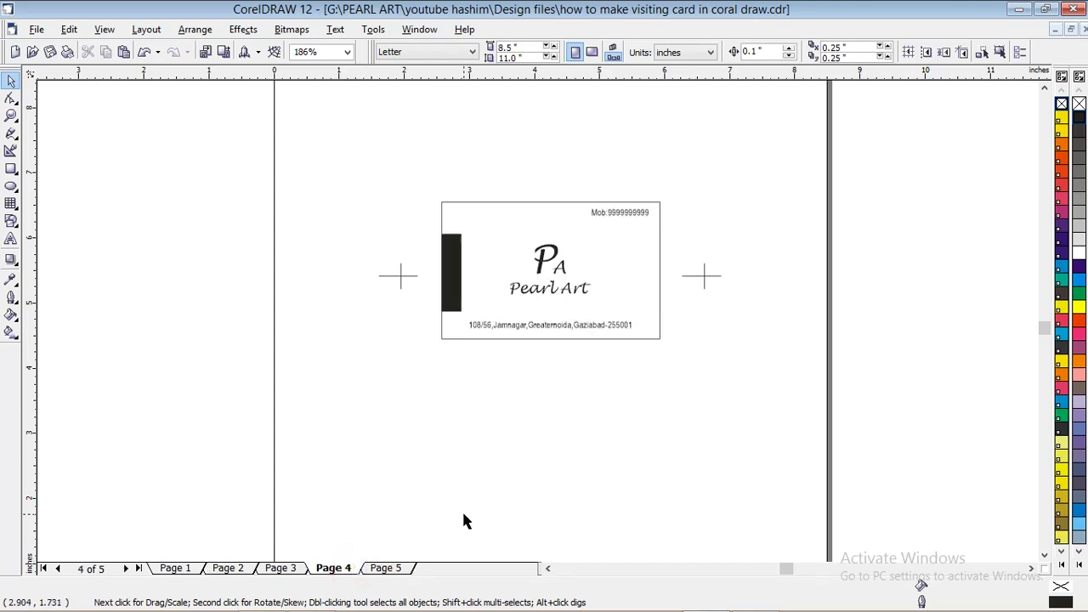
left_click(11, 239)
left_click(493, 178)
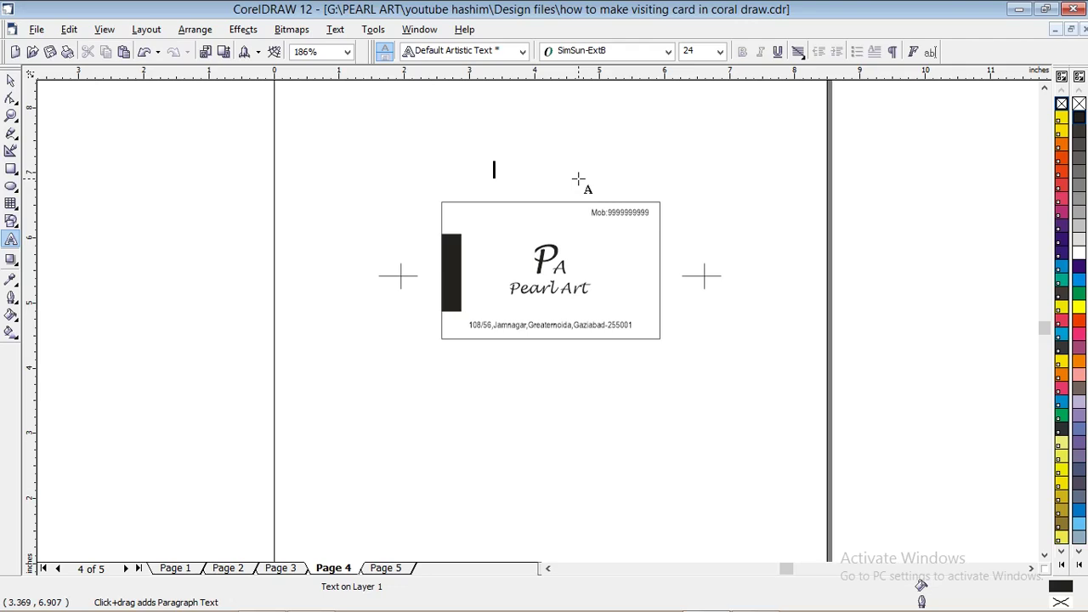
type("b")
key("BackSpace")
type("Black")
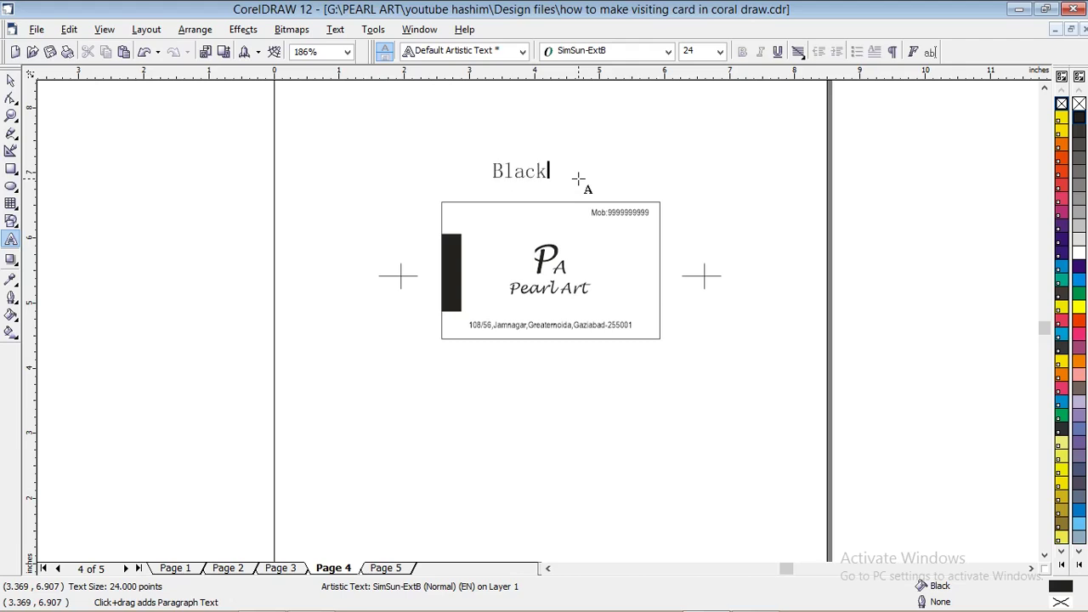
Extend the label above the card on page 4 to read "Black 70%" and move it slightly closer to the card
type(" 70%")
key("Escape")
left_click(11, 79)
left_click_drag(523, 174, 524, 181)
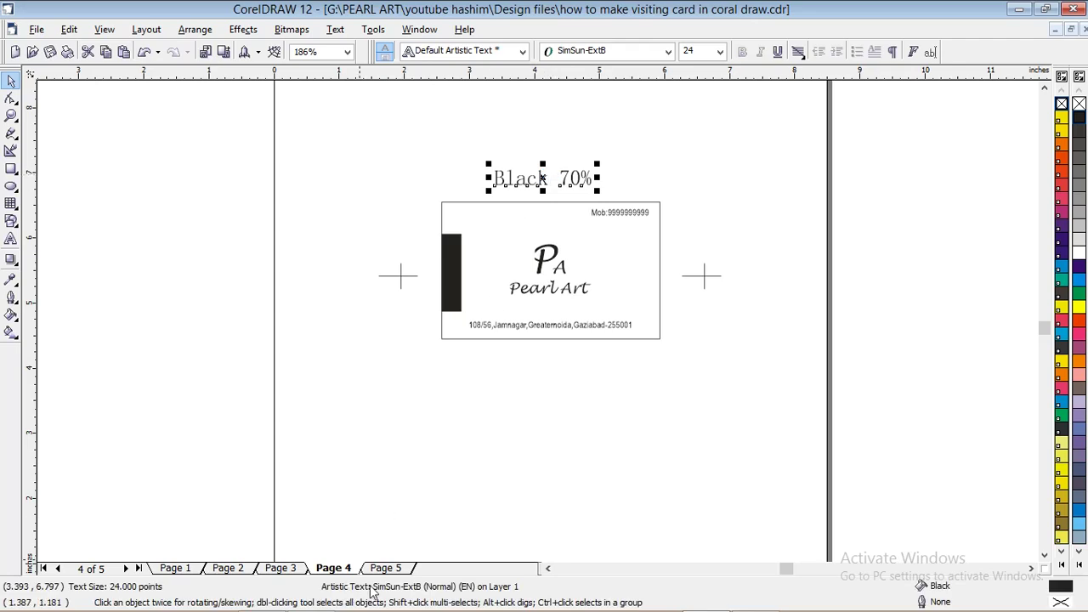
Paste a copy of the "Black 70%" label above the card on page 5 and change its text to "Sky Blue"
left_click(387, 570)
key("ctrl+v")
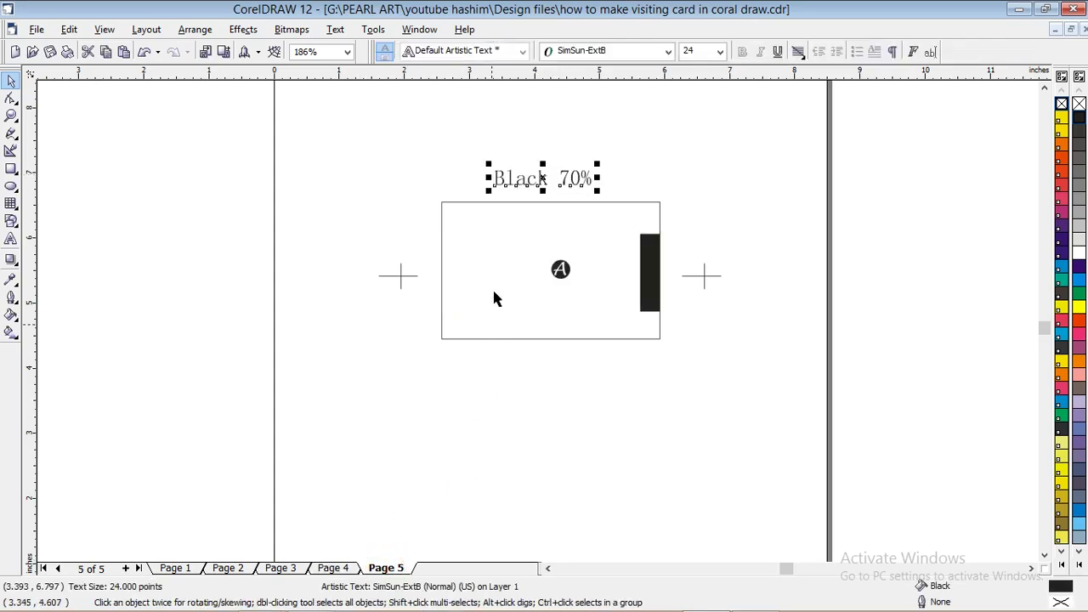
double_click(532, 177)
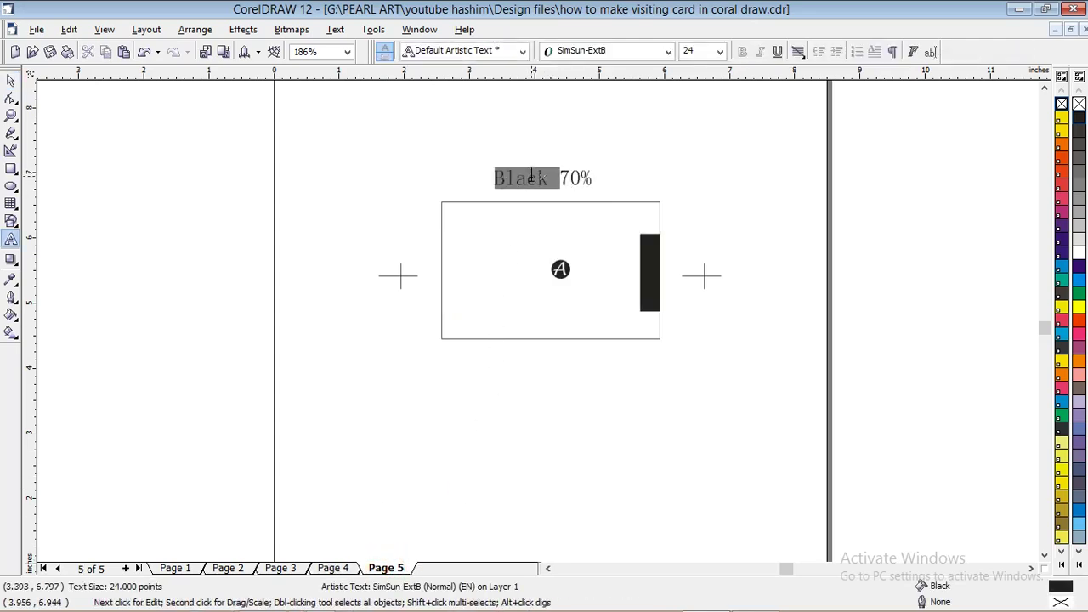
triple_click(532, 177)
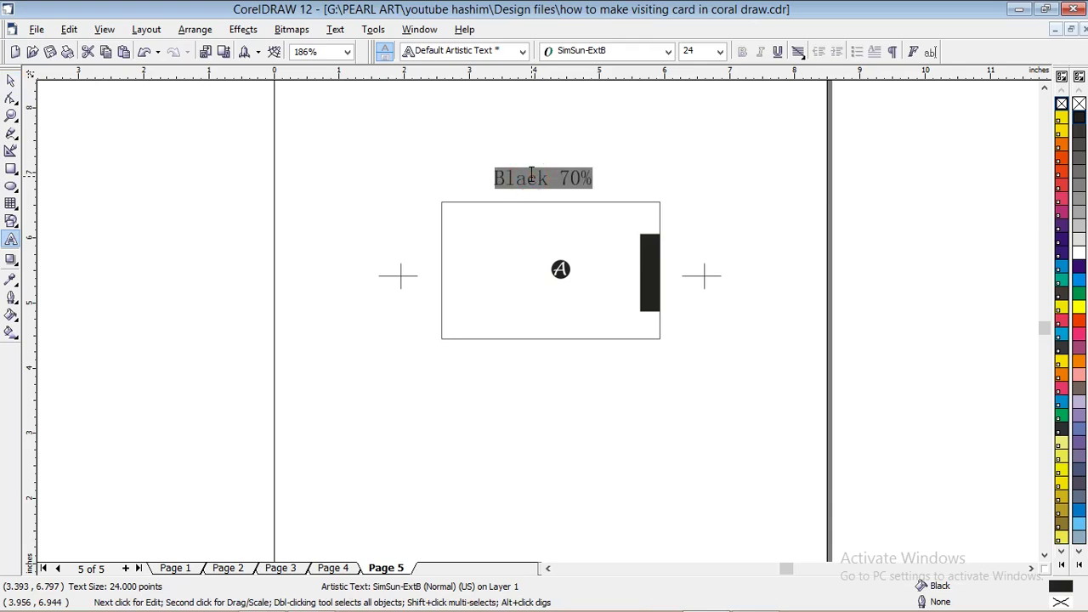
type("sky")
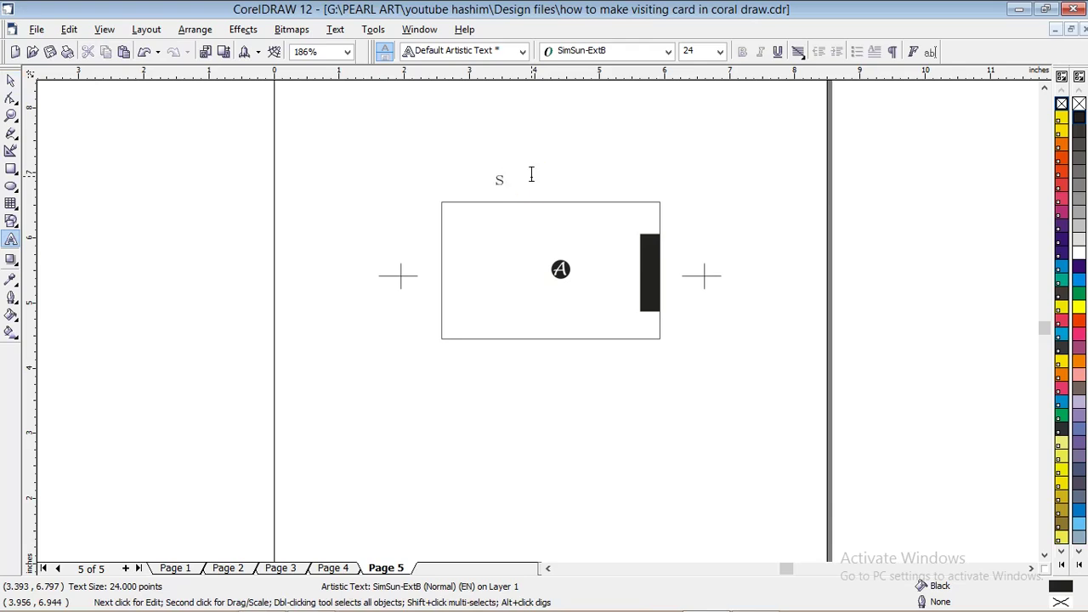
key("BackSpace")
key("BackSpace")
key("BackSpace")
type("Sky Blue")
key("Escape")
left_click(11, 79)
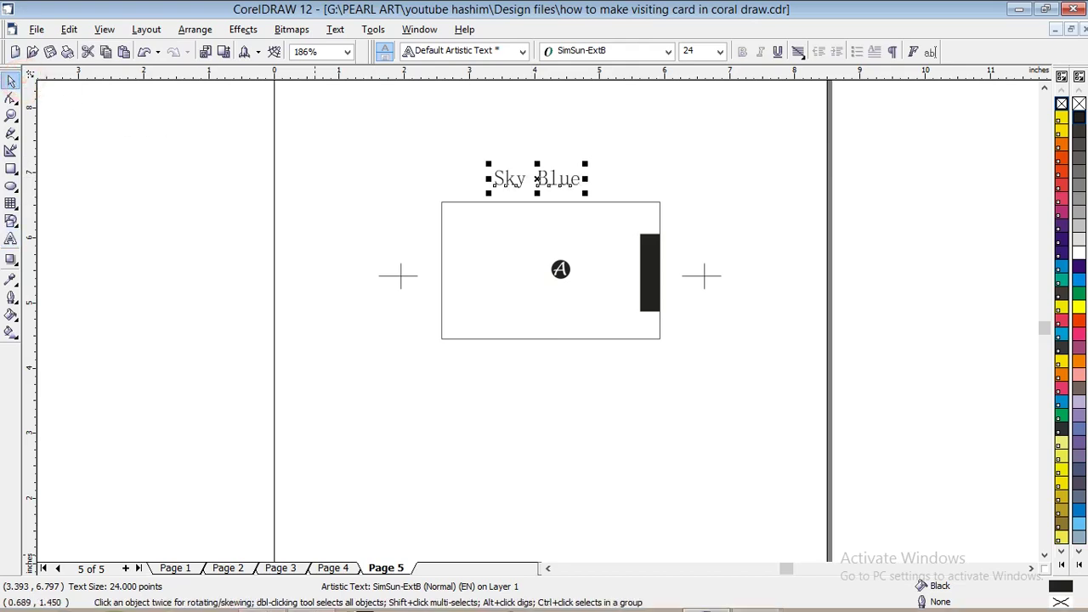
Review the labelled colour separations of the card on pages 4 and 5
left_click(331, 568)
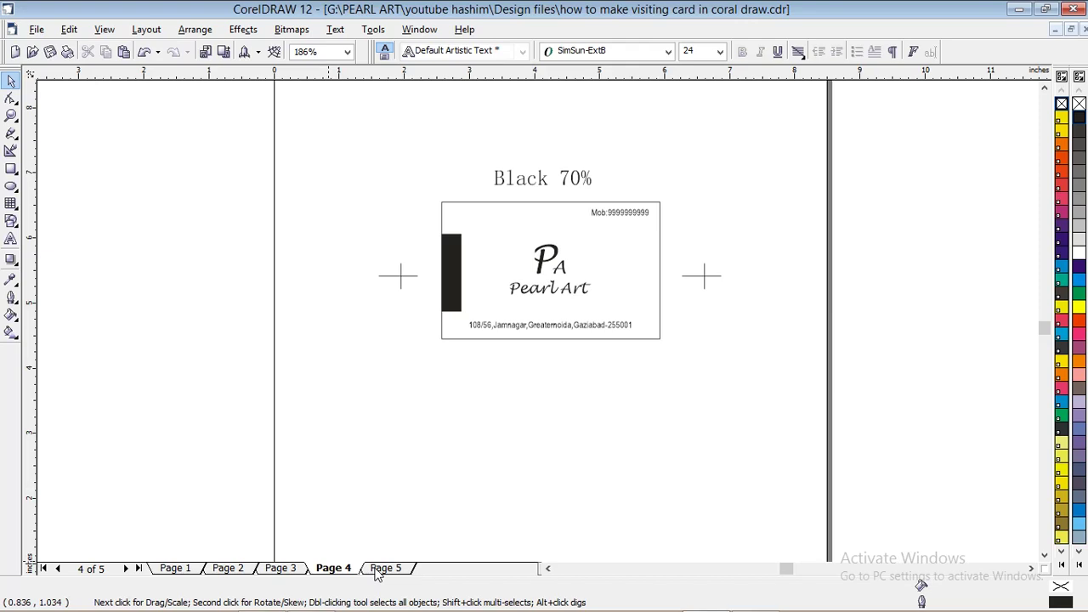
left_click(378, 572)
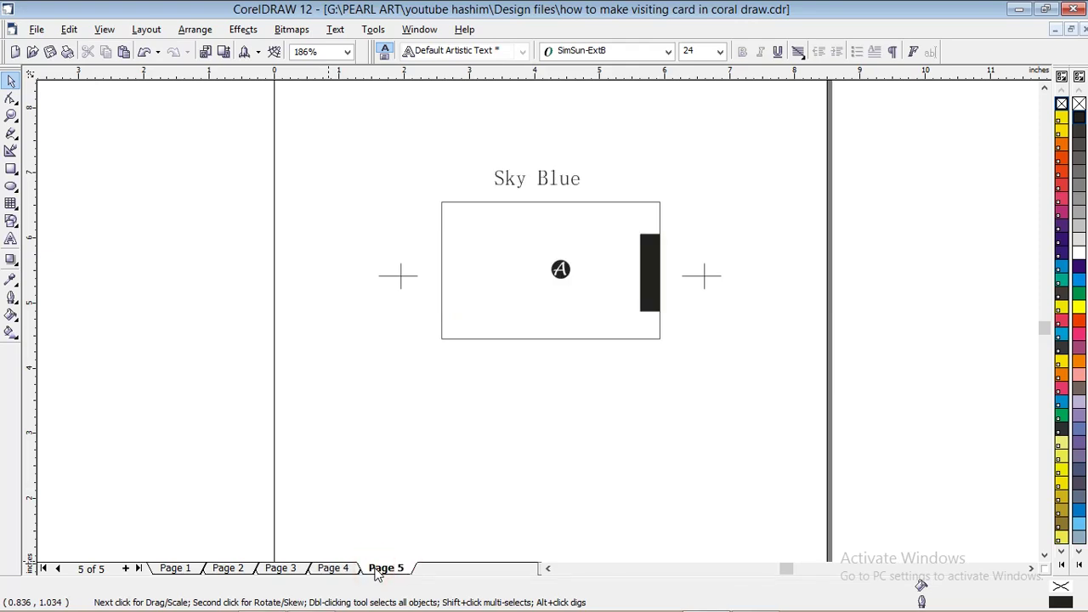